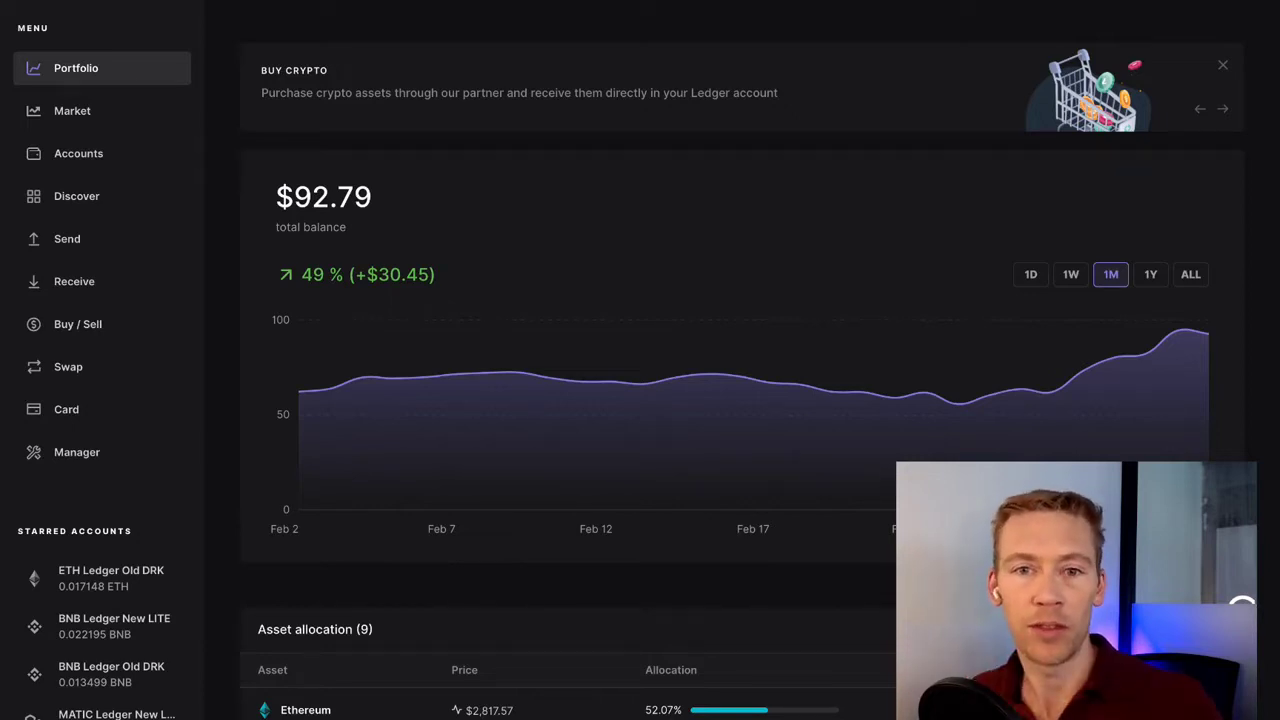
- In a new browser tab, search Google for 'anchor protocol' and open anchorprotocol.com
key("ctrl+Right")
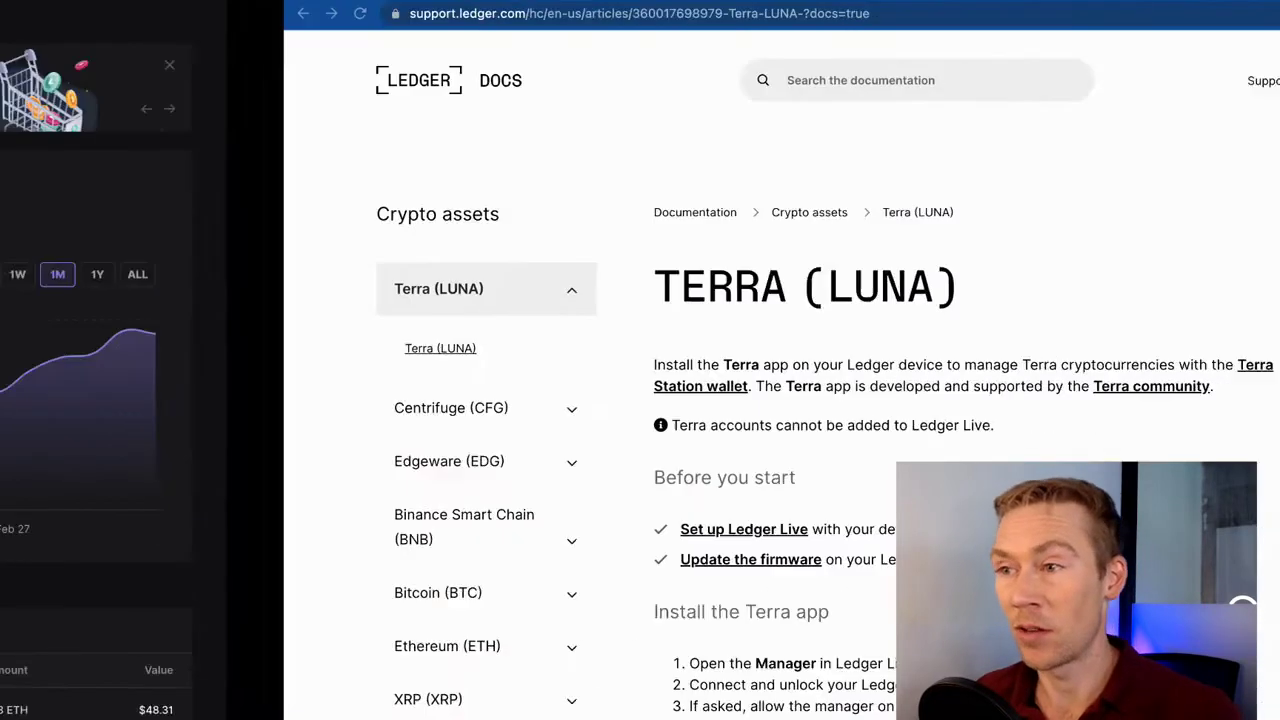
key("ctrl+t")
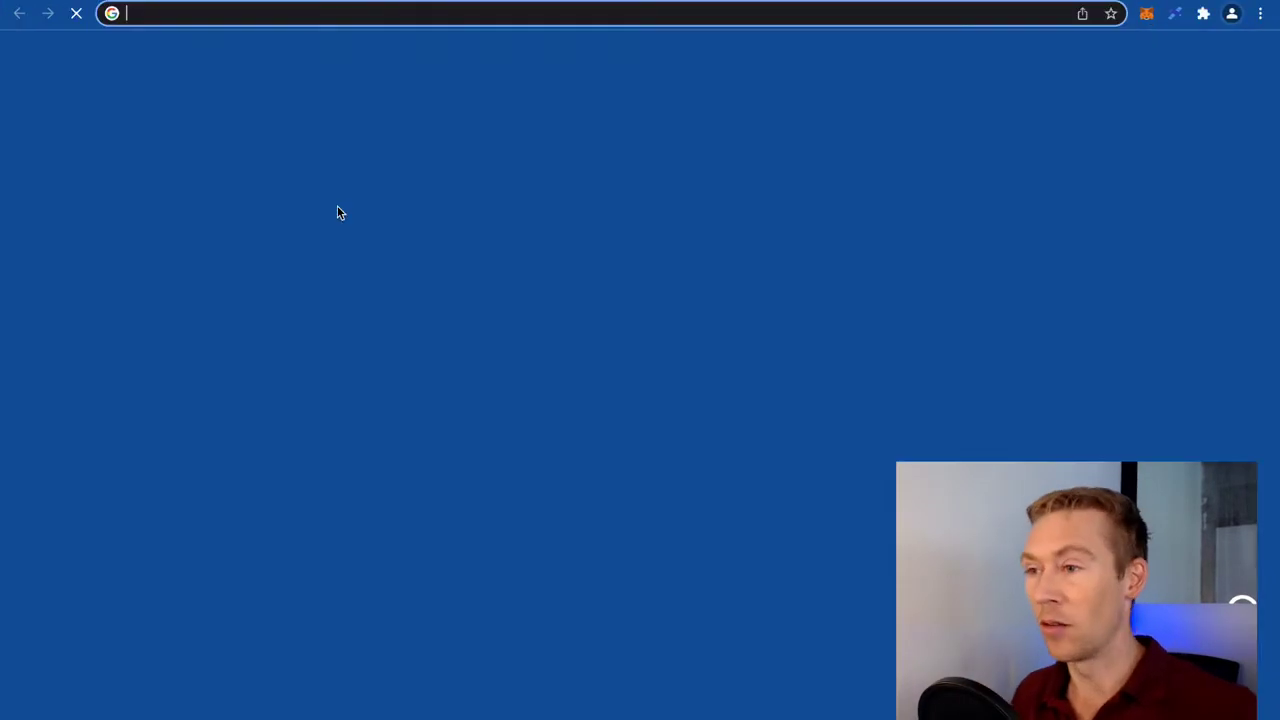
type("anchor proto")
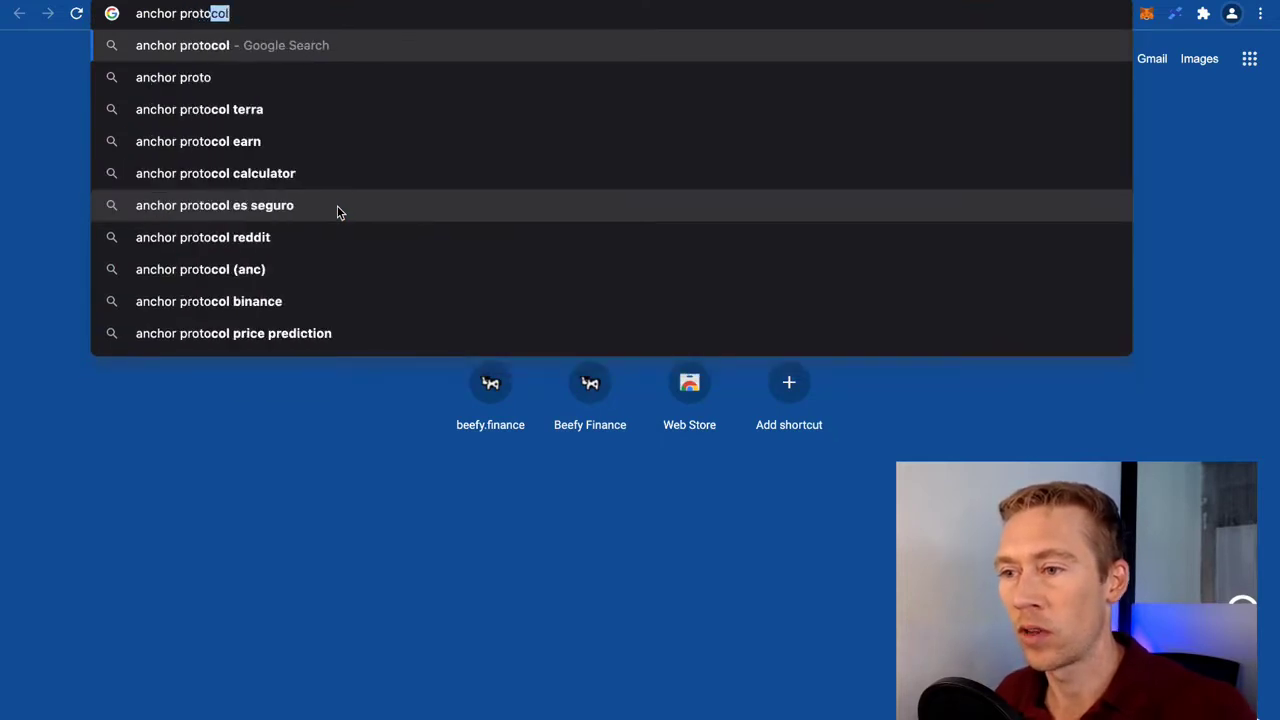
key("Return")
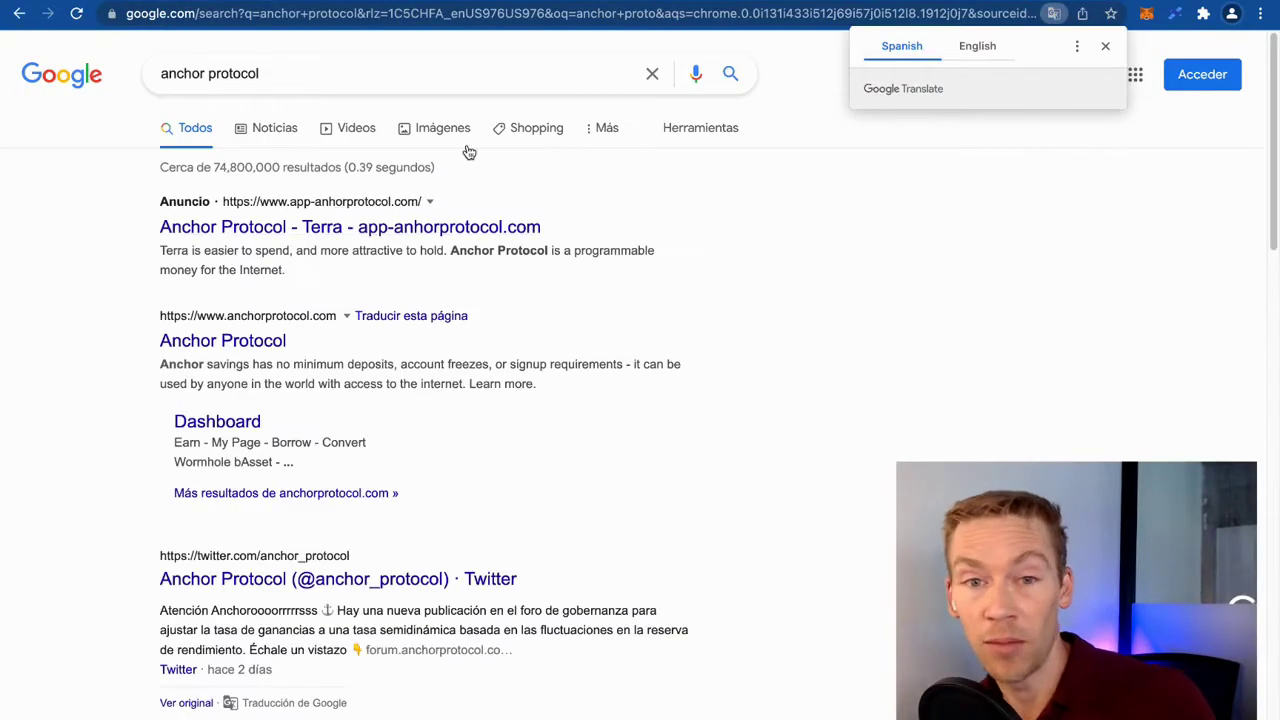
left_click(257, 340)
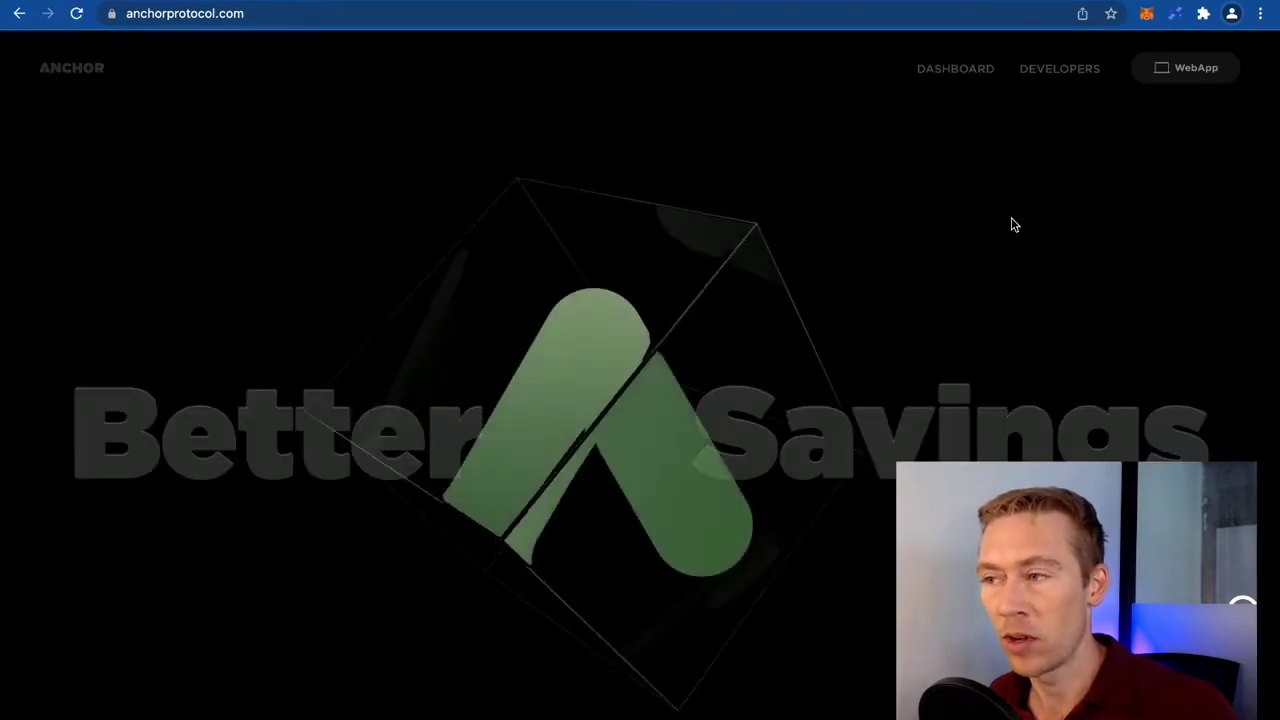
- Launch the Anchor web app, dismiss the notification prompt, and go to the Earn page
left_click(1160, 72)
left_click(336, 110)
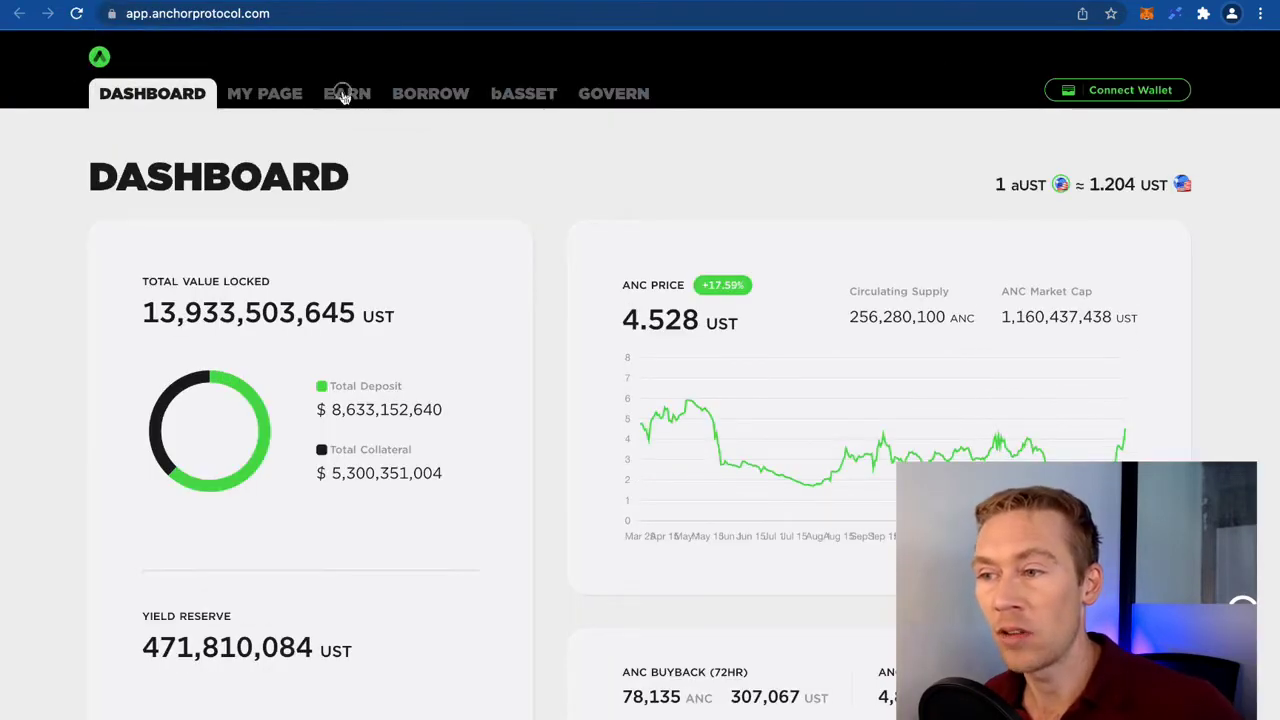
left_click(352, 93)
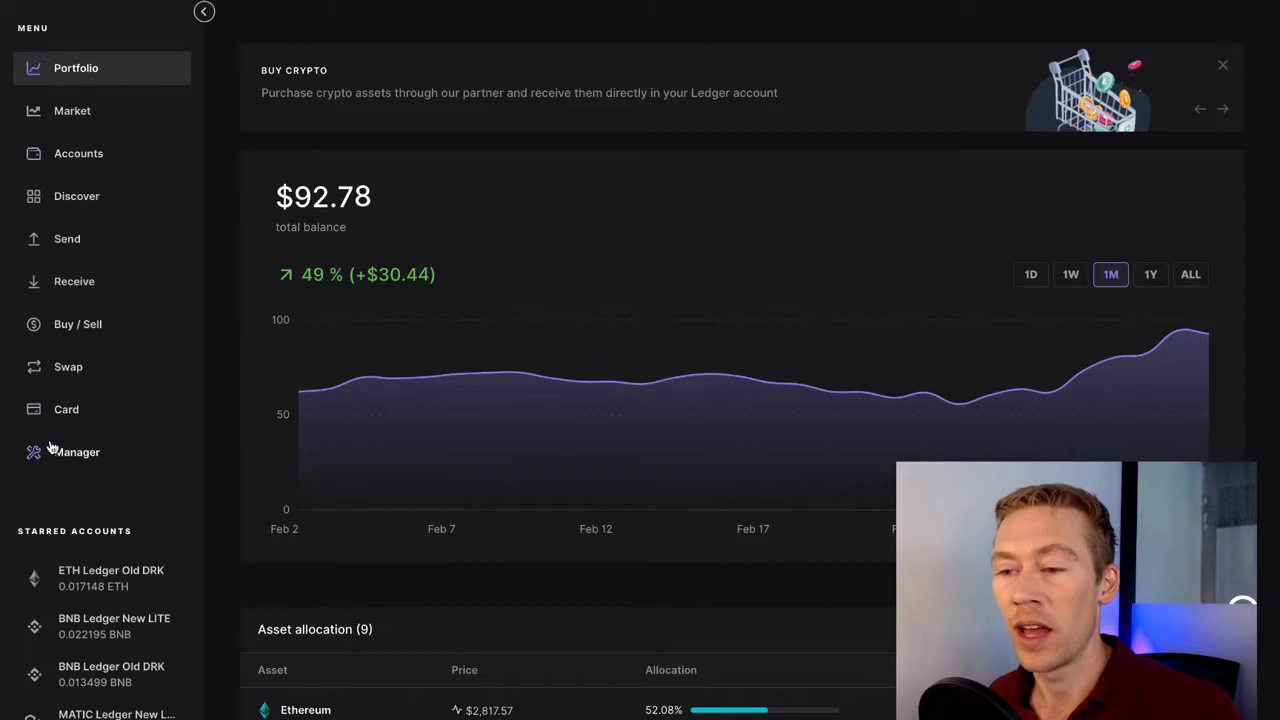
- Search the Manager app catalog for 'terr' and review the apps installed on the Nano X
left_click(76, 457)
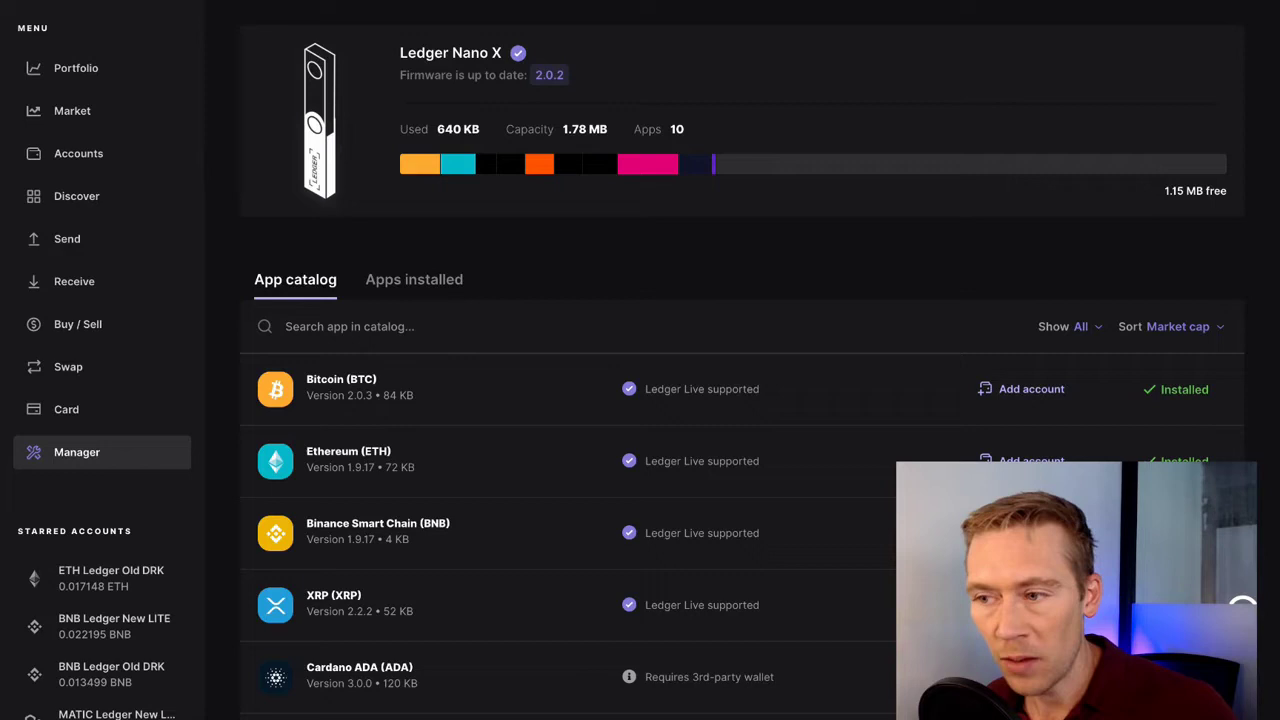
left_click(352, 323)
type("terr")
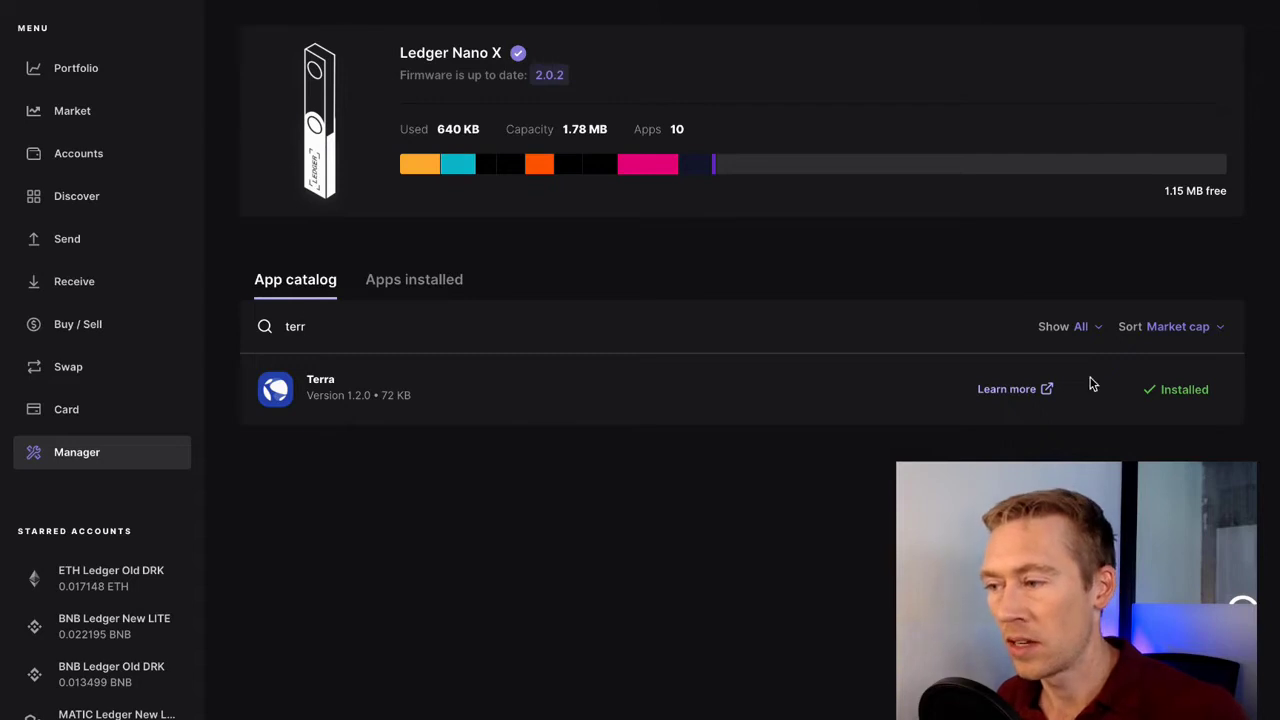
left_click(403, 282)
scroll(464, 432, "down", 3)
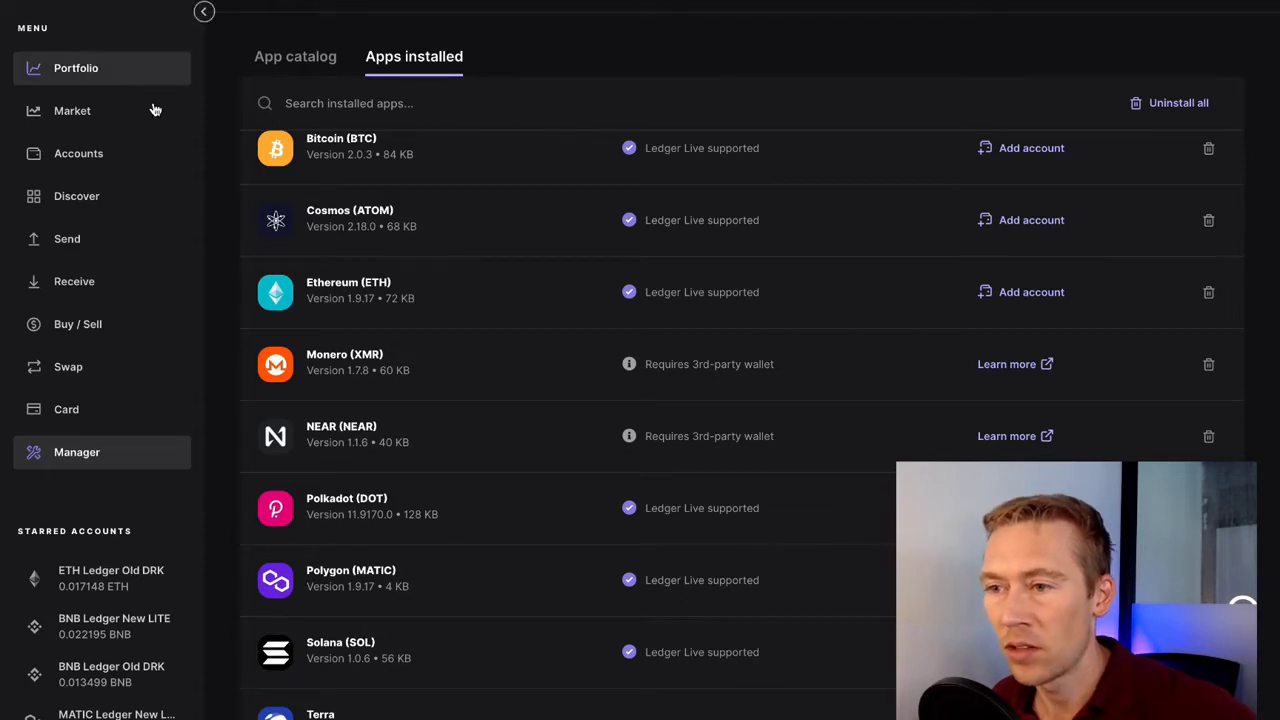
- Scroll through the ETH, BNB, MATIC, LTC, ALGO, BTC and XTZ accounts and their balances
scroll(396, 261, "down", 4)
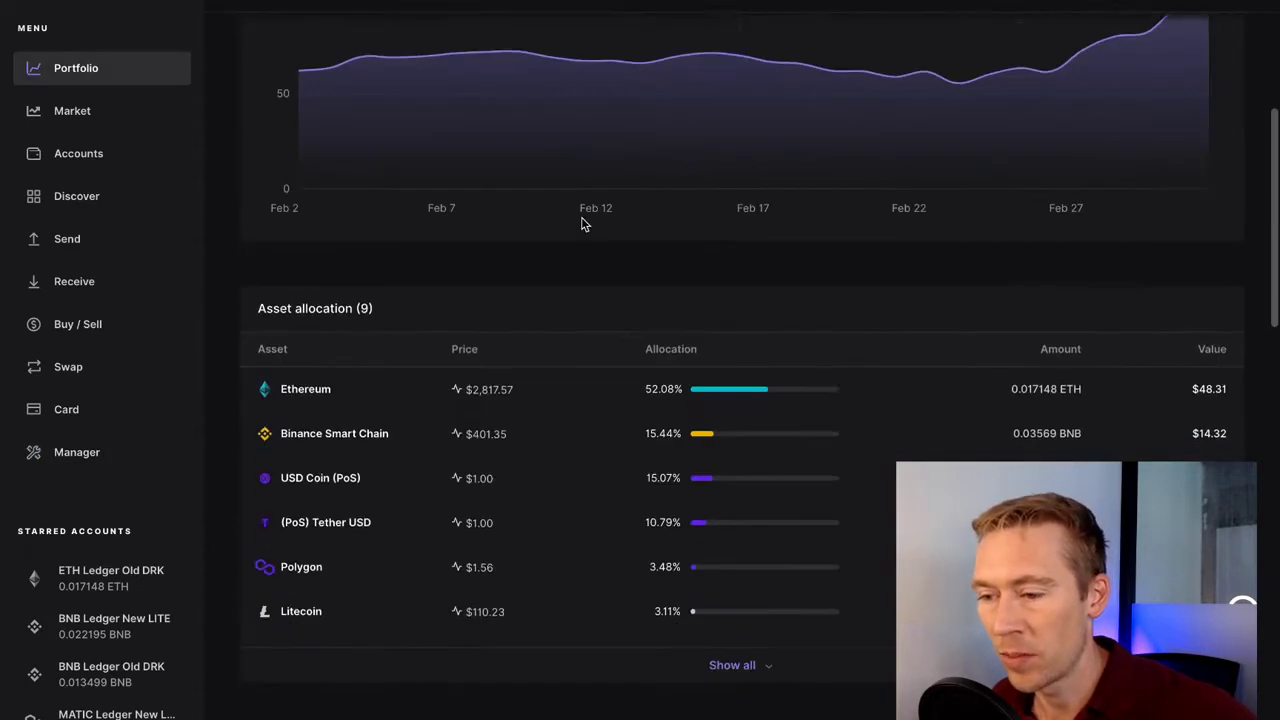
scroll(410, 572, "down", 1)
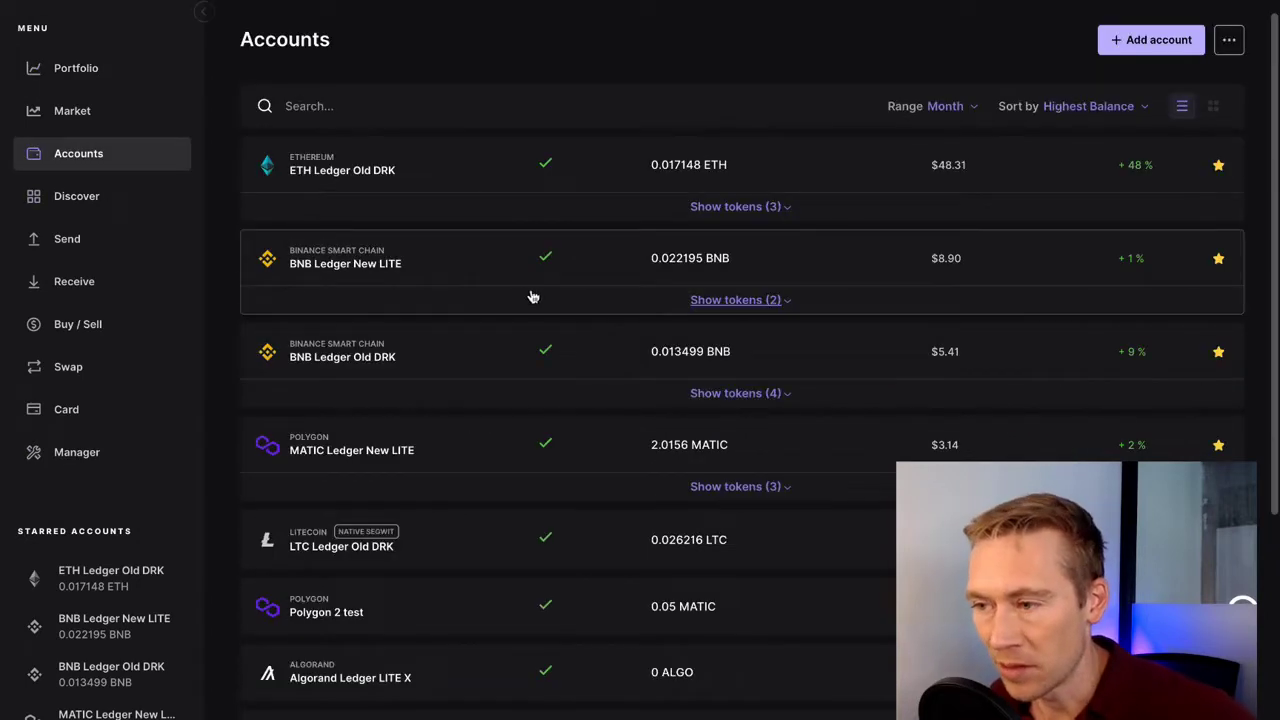
scroll(517, 306, "down", 5)
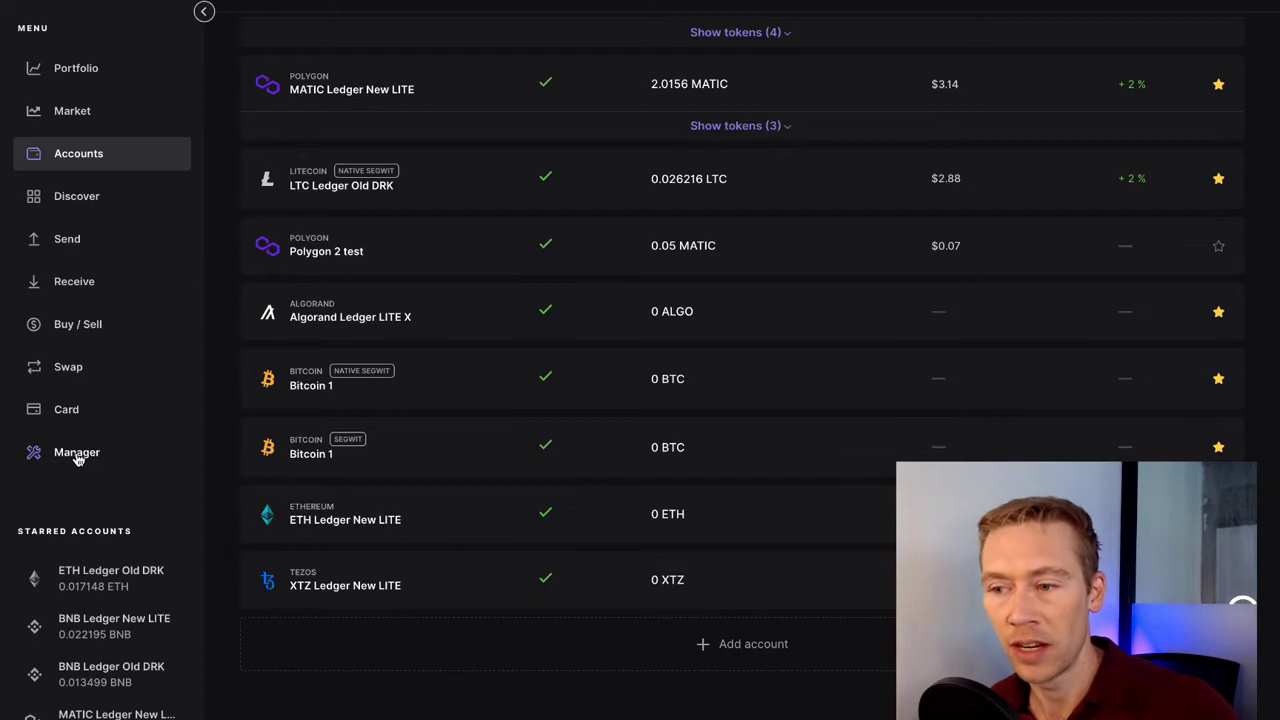
- Scroll through the Manager's app catalog, then show the Apps installed list
left_click(78, 456)
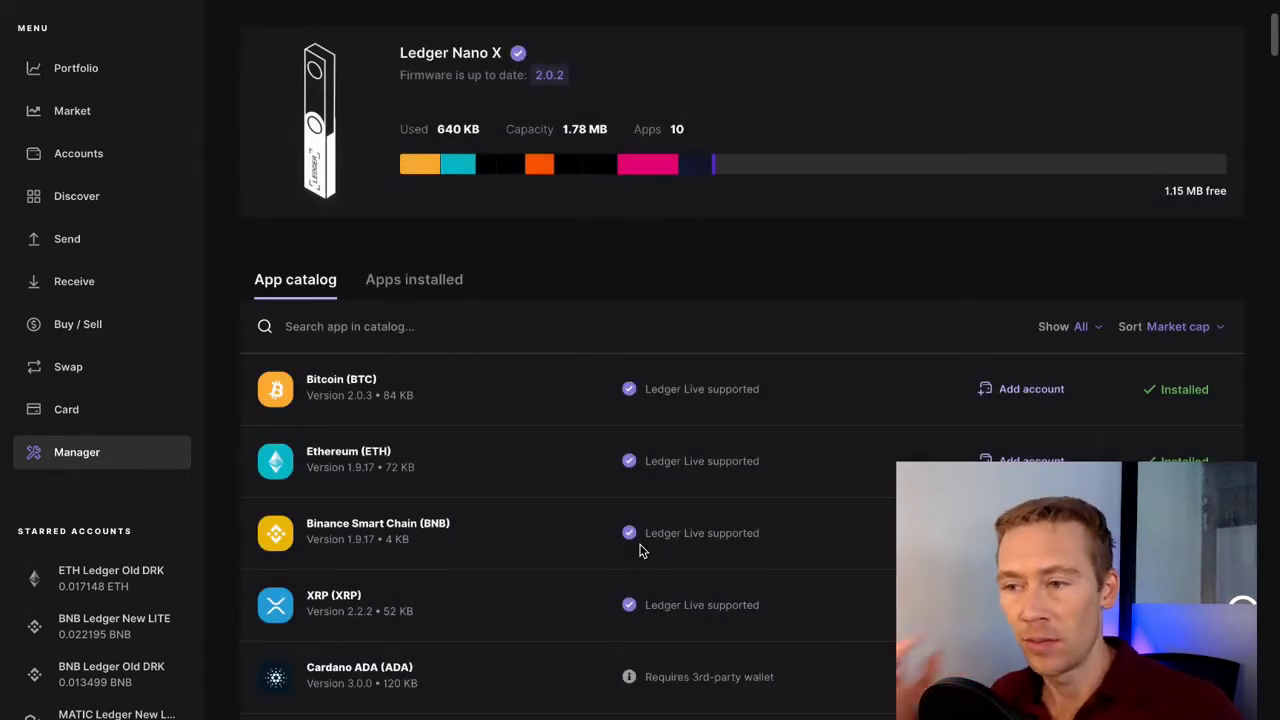
scroll(695, 535, "down", 2)
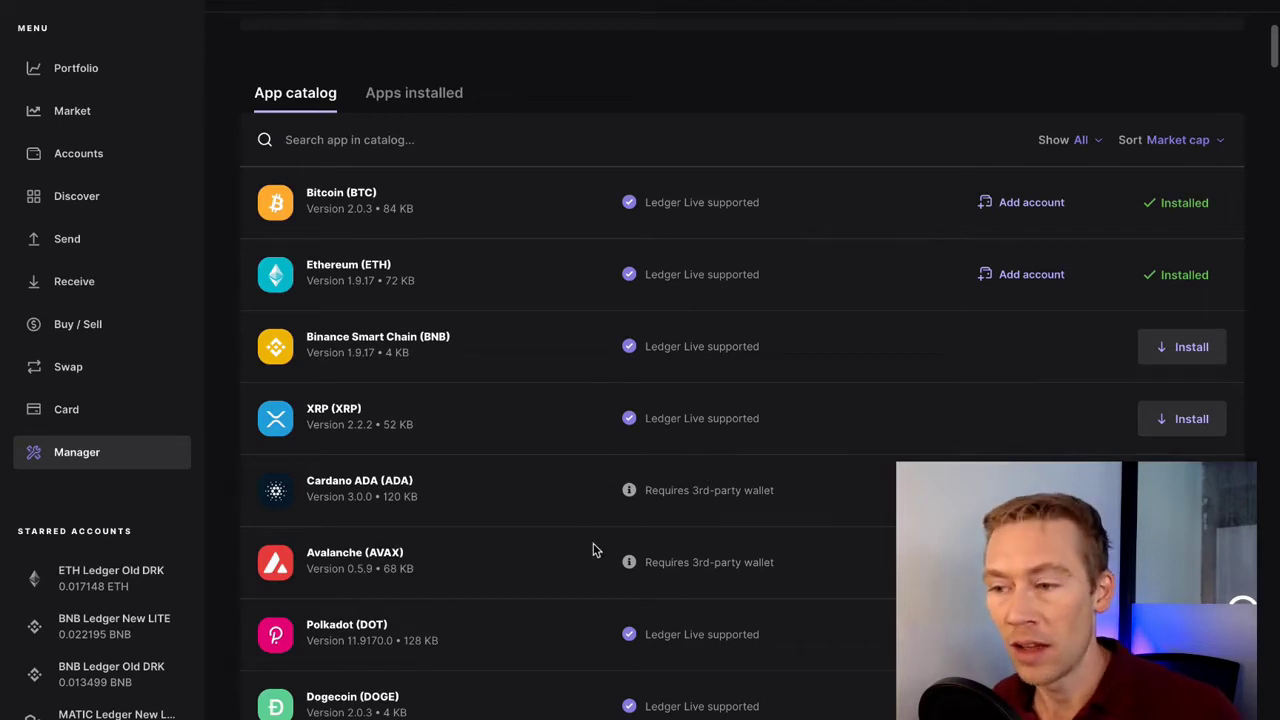
scroll(624, 538, "down", 5)
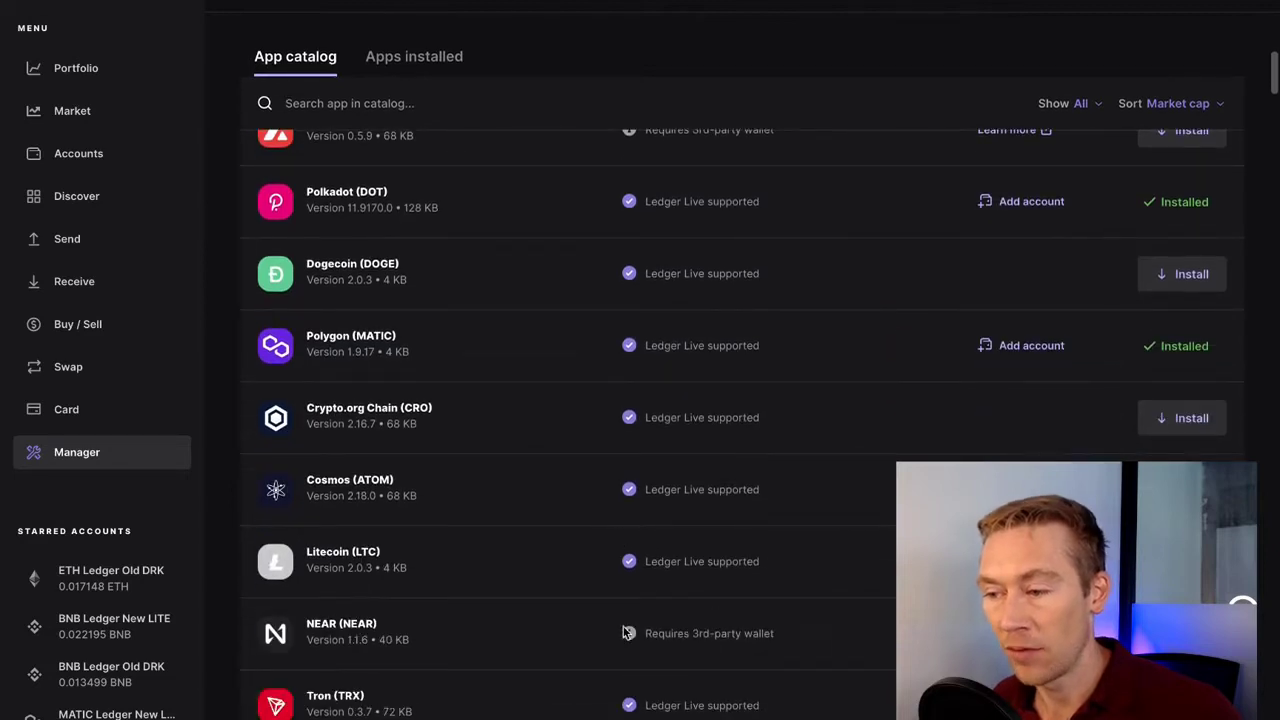
scroll(658, 625, "down", 5)
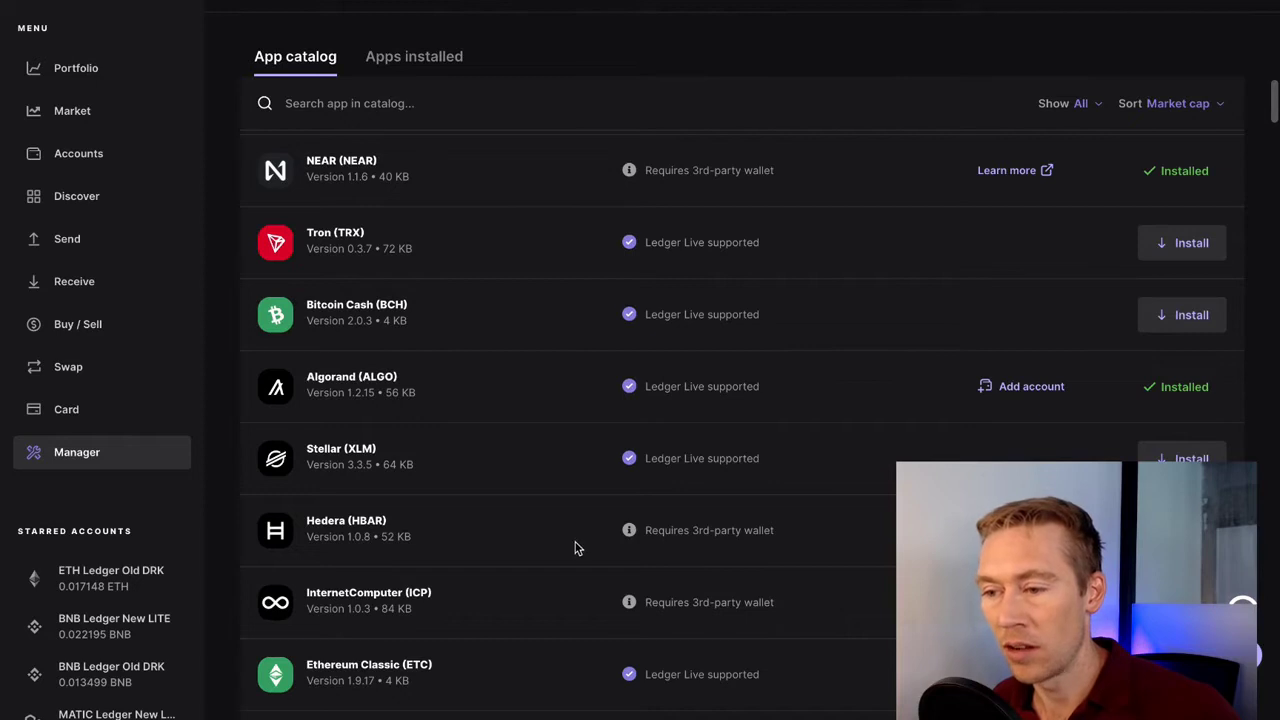
scroll(618, 604, "down", 1)
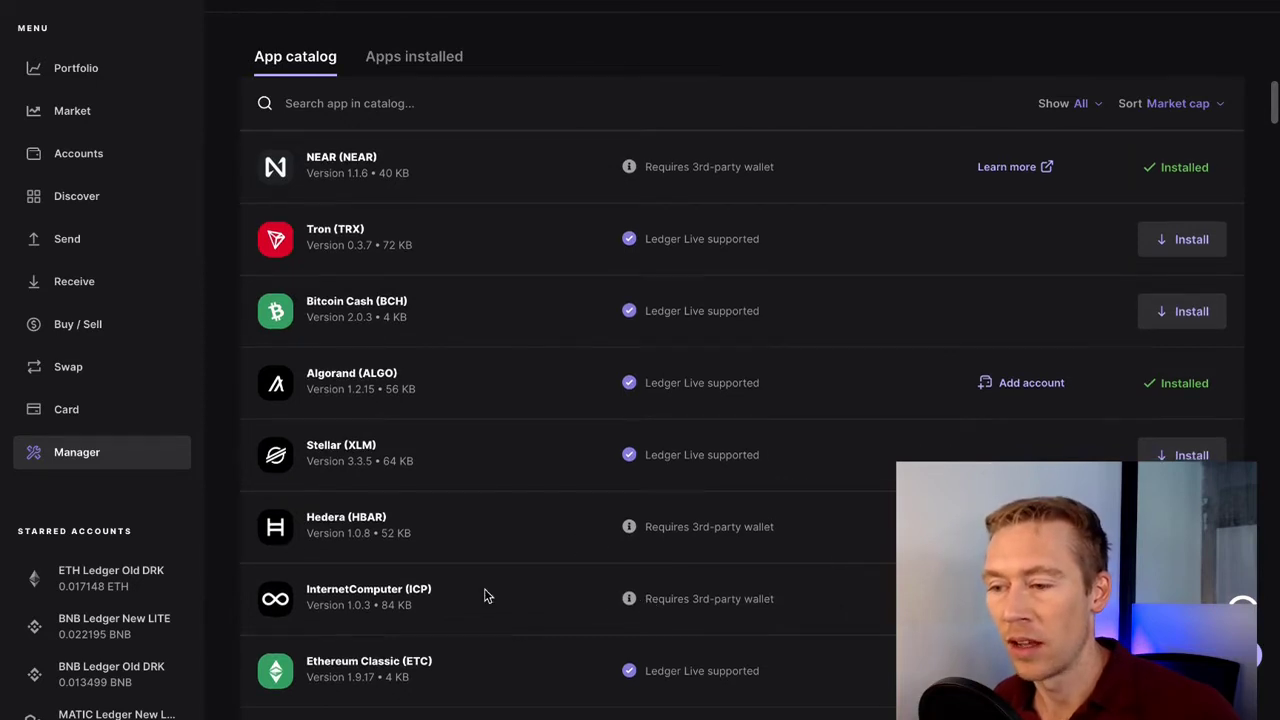
scroll(607, 590, "up", 10)
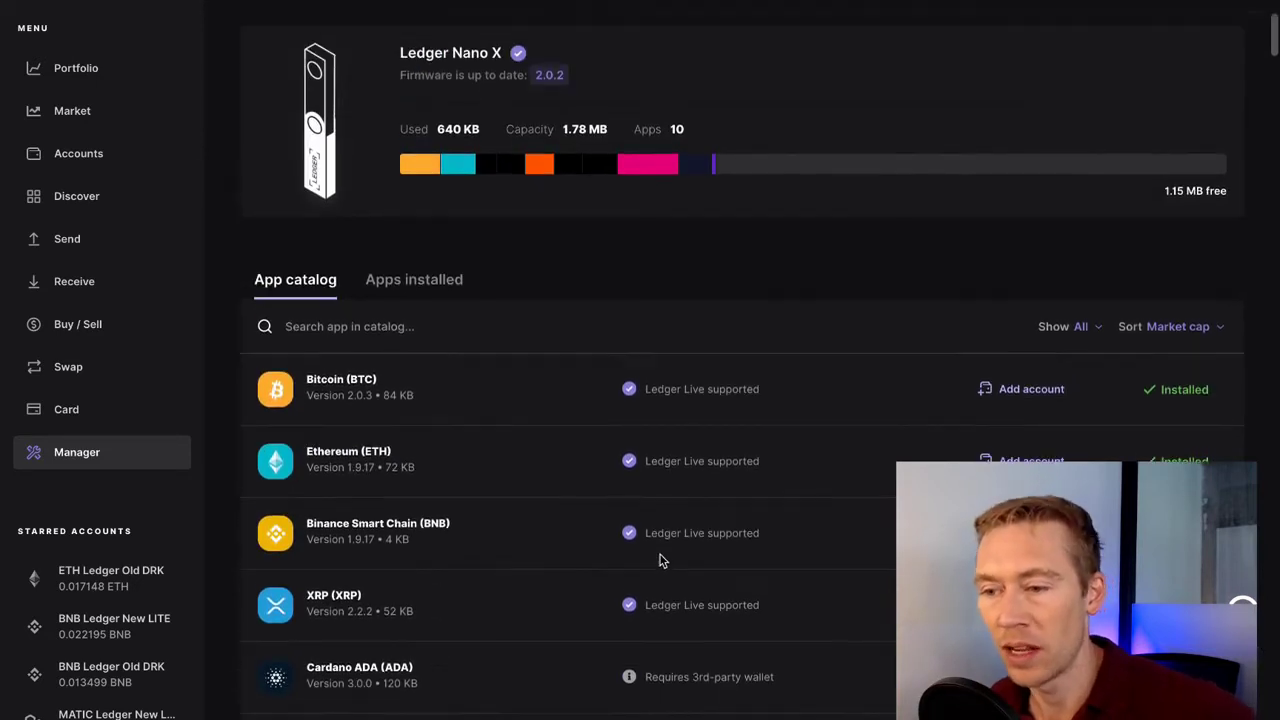
left_click(406, 290)
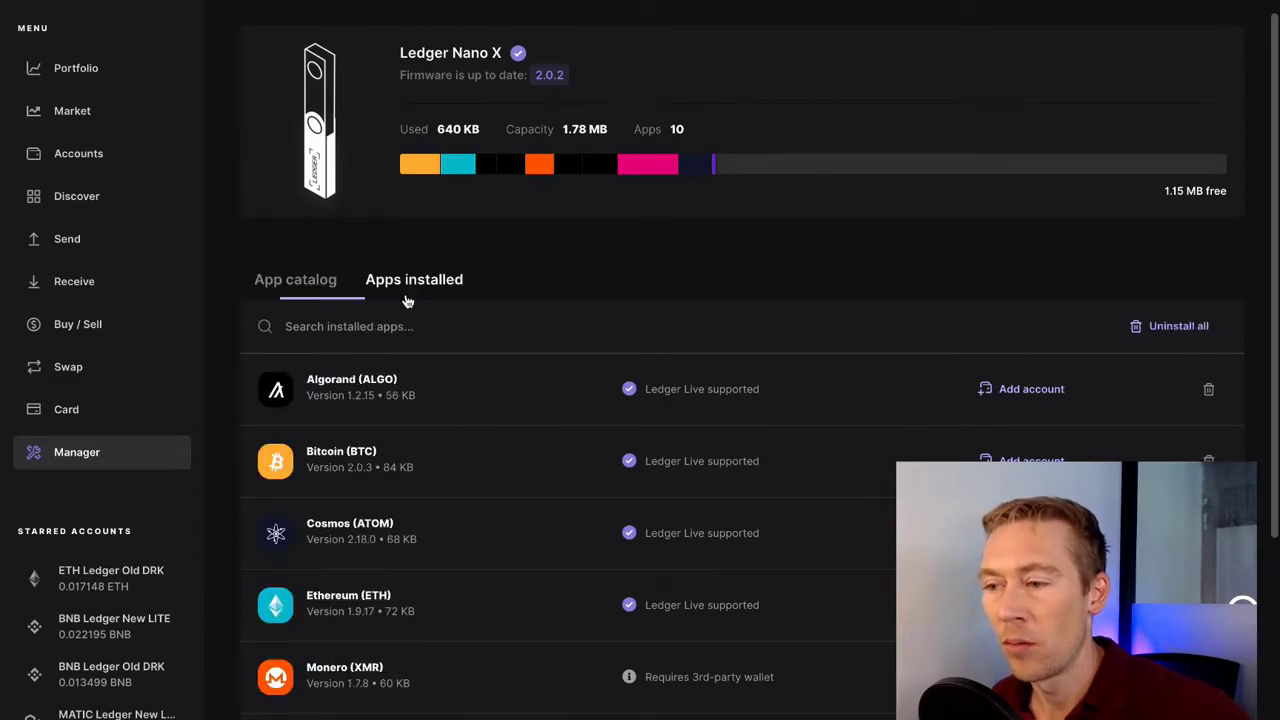
- Scroll the Google results to the Ledger Support Terra (LUNA) article
scroll(416, 500, "down", 3)
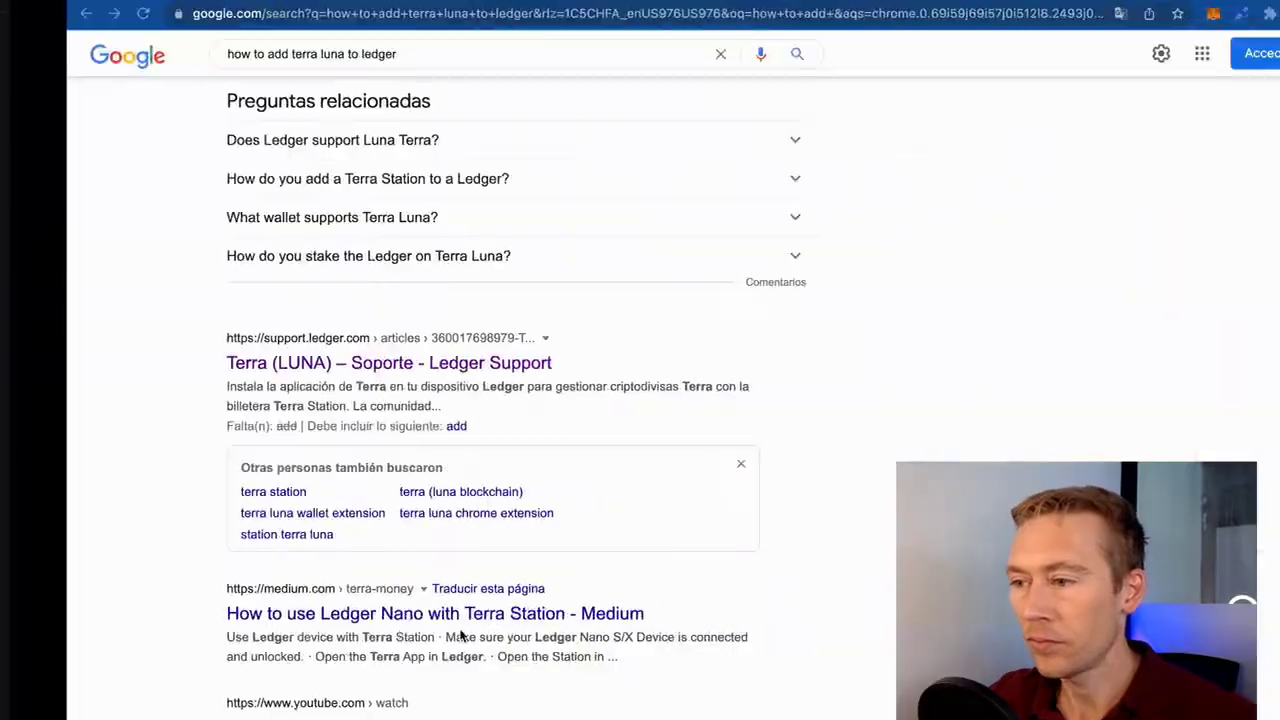
scroll(380, 374, "up", 10)
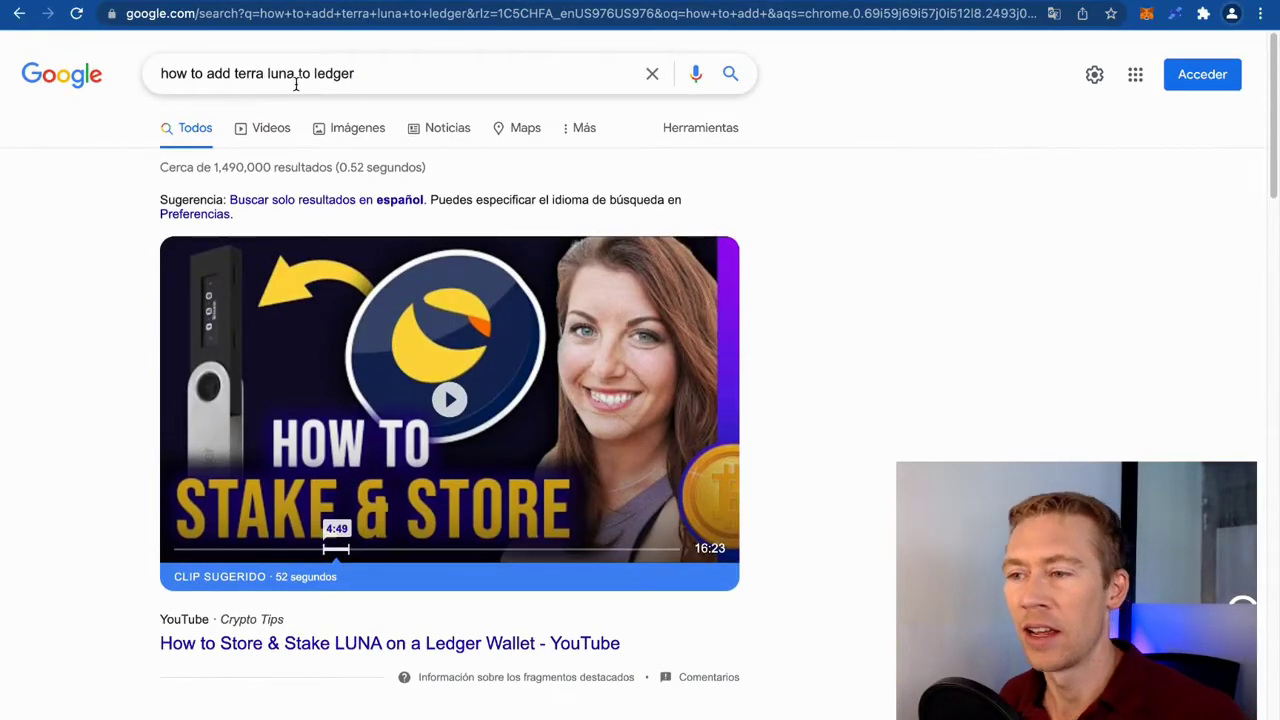
scroll(310, 250, "down", 4)
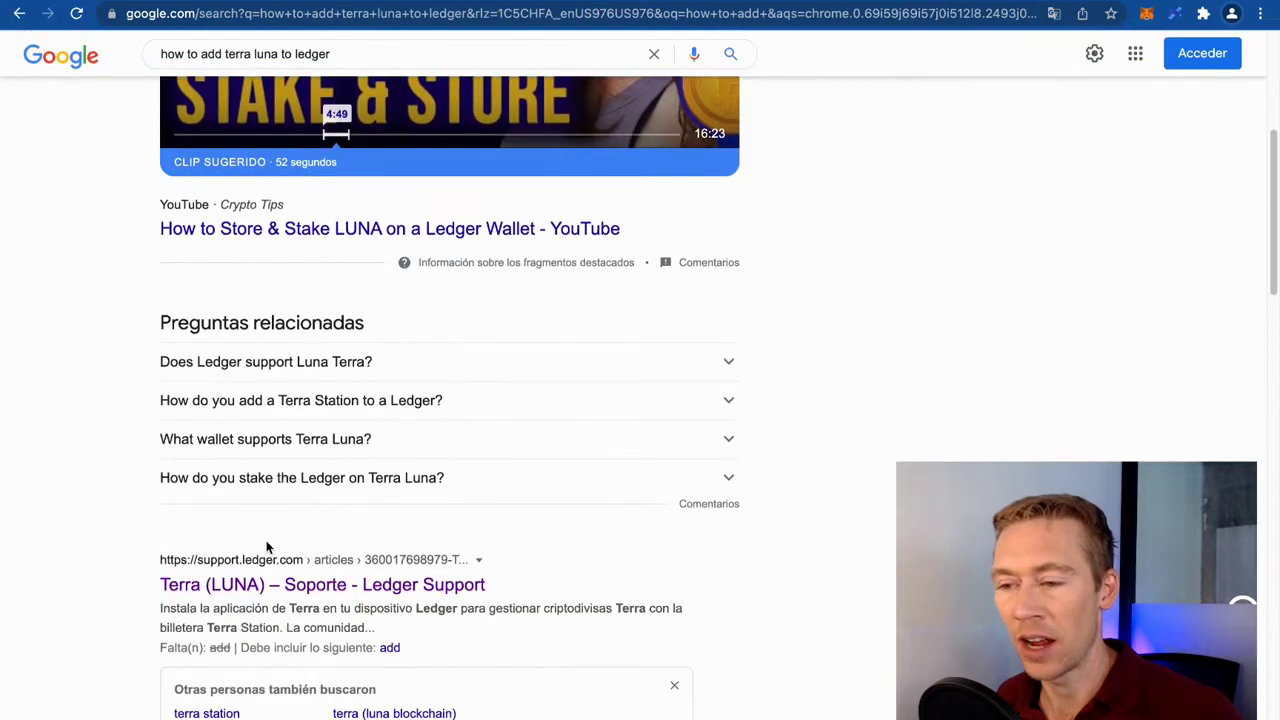
- Open the Terra (LUNA) support article and compare it with Ledger Live's installed apps
left_click(273, 586)
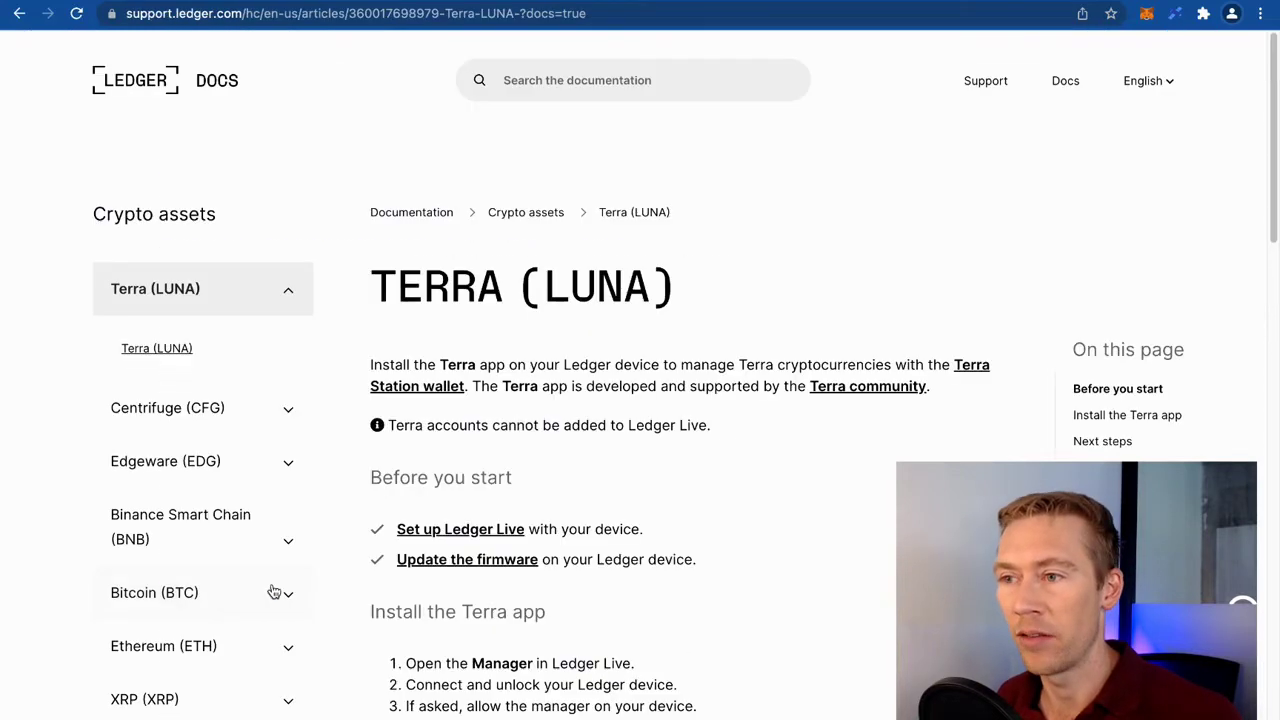
scroll(497, 360, "down", 1)
scroll(497, 360, "down", 1)
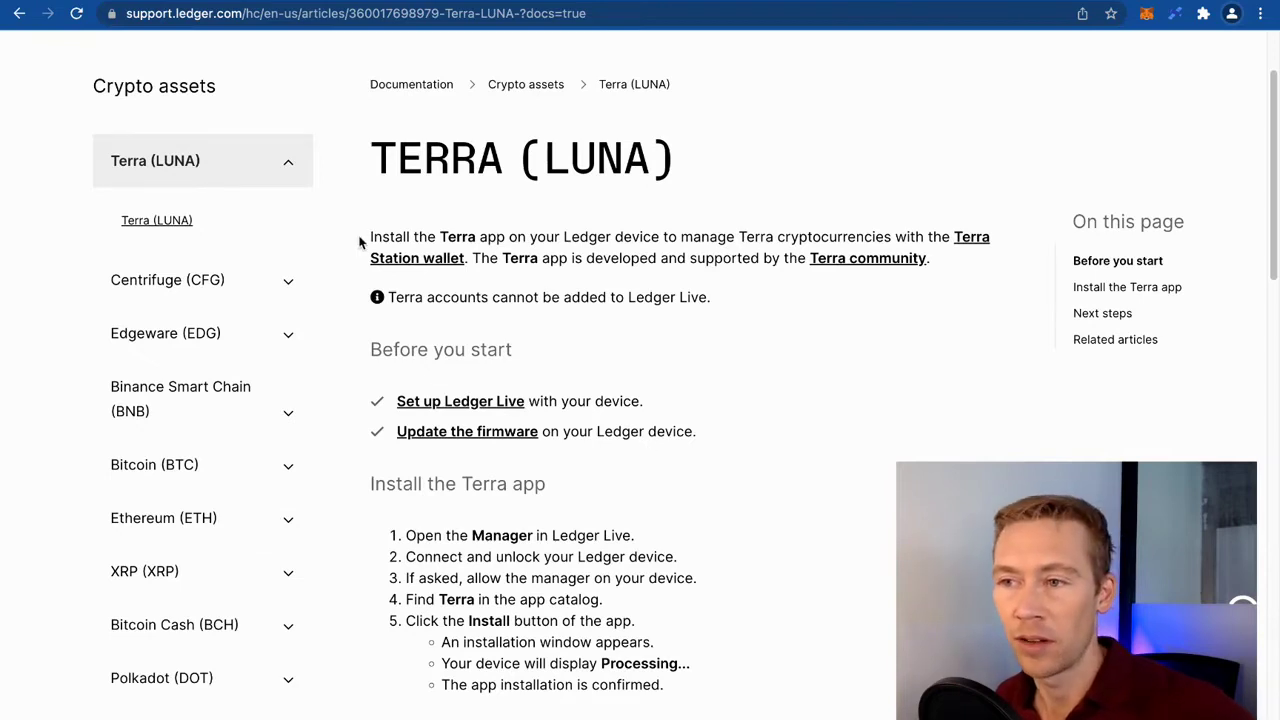
key("ctrl+Left")
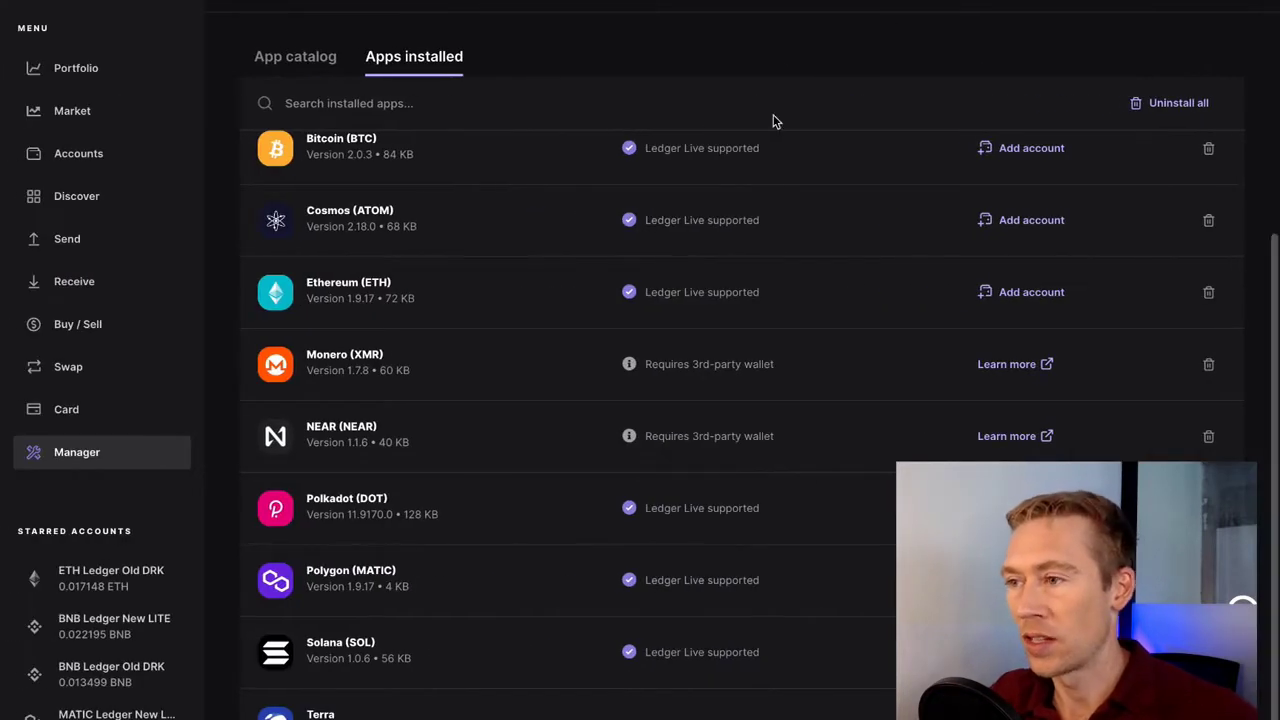
key("ctrl+Right")
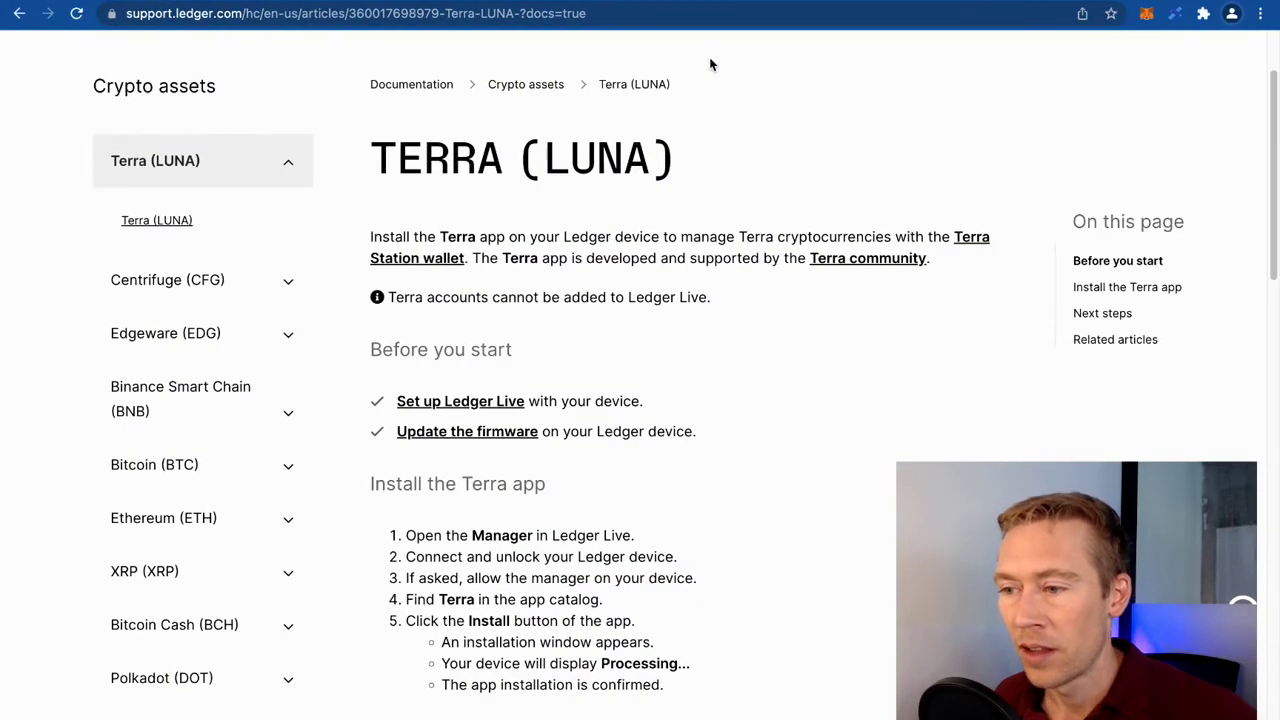
- Read through the article's connect, unlock and allow-manager steps, then move to the Anchor Earn tab
left_click_drag(451, 566, 605, 562)
left_click(524, 597)
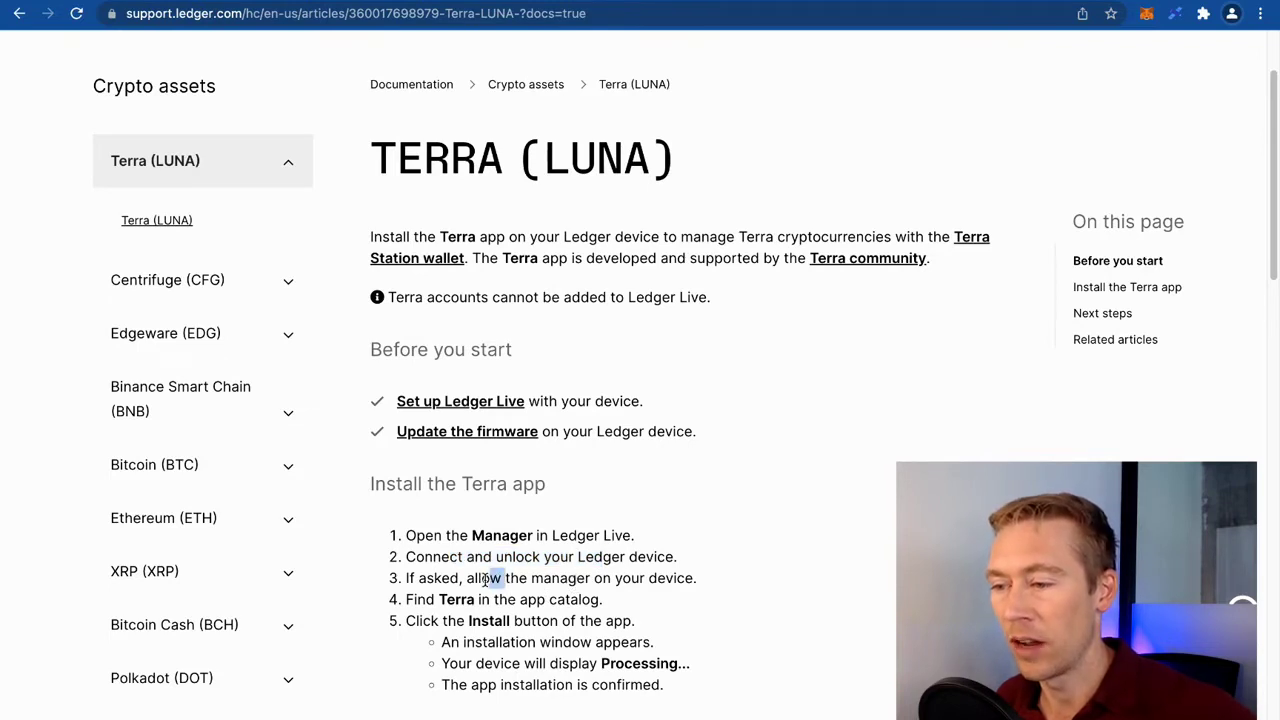
left_click_drag(490, 578, 585, 578)
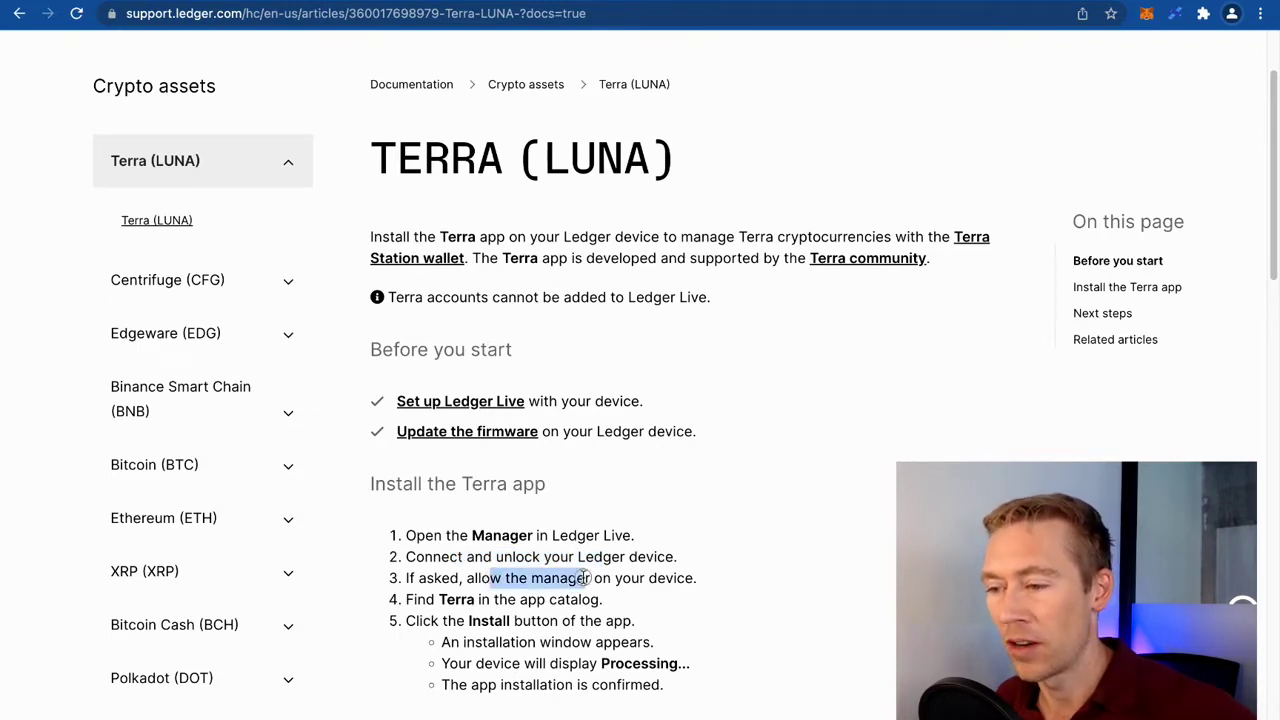
left_click(498, 600)
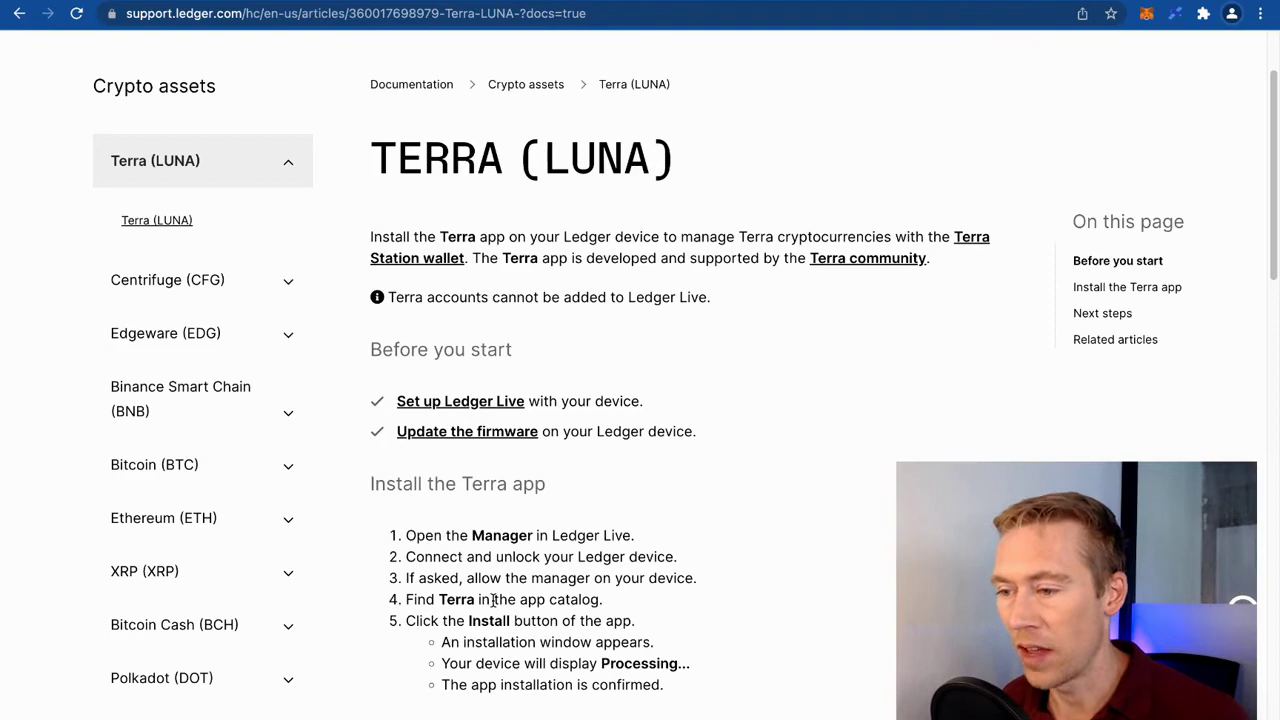
scroll(437, 600, "down", 3)
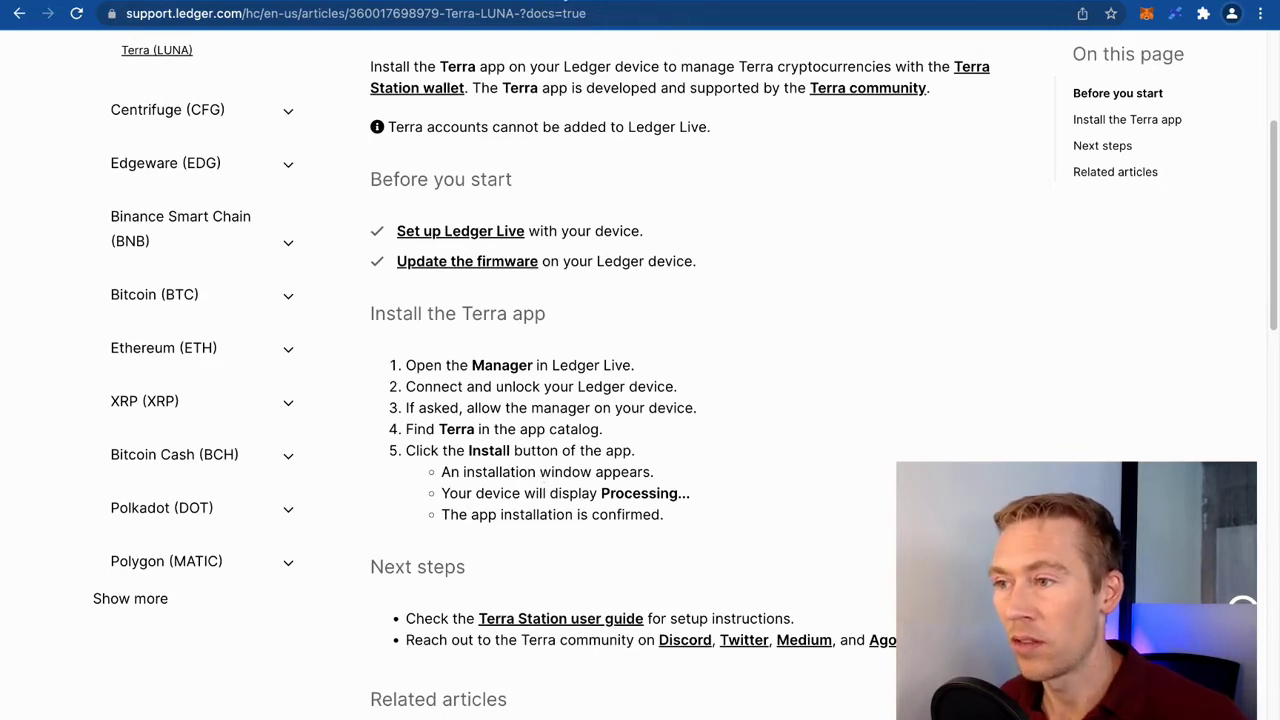
key("ctrl+Tab")
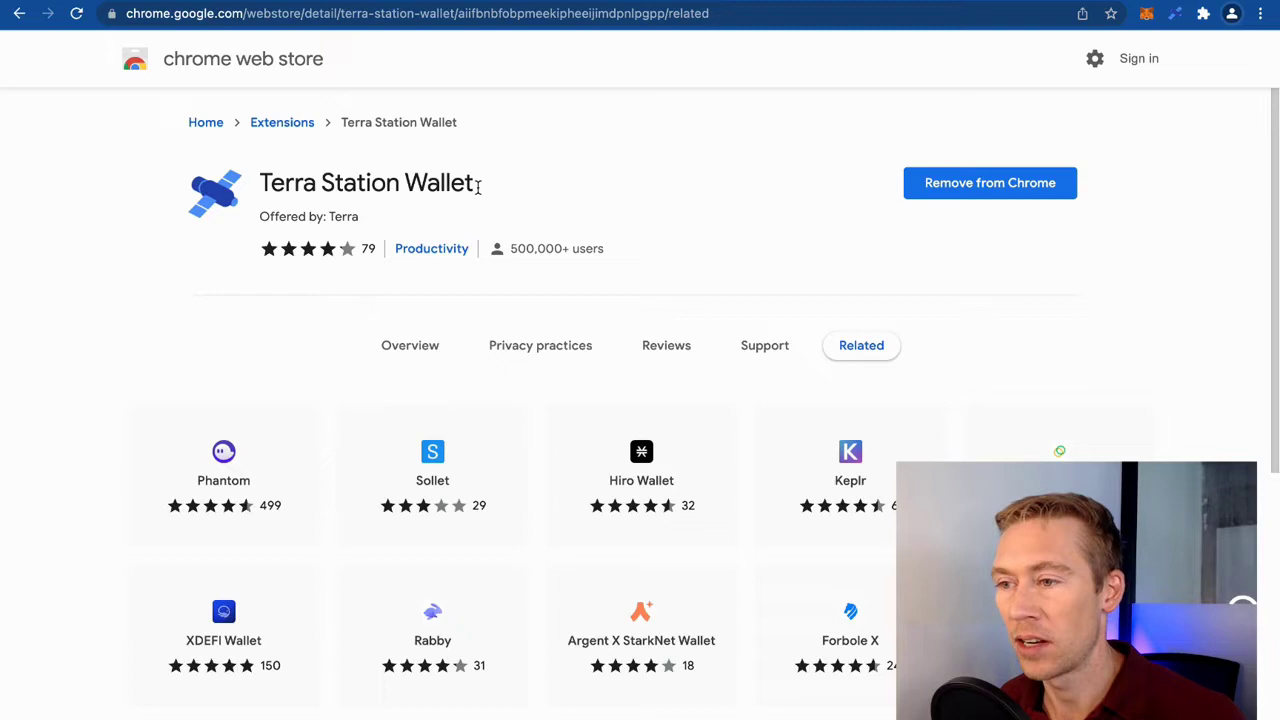
key("ctrl+Tab")
key("ctrl+Tab")
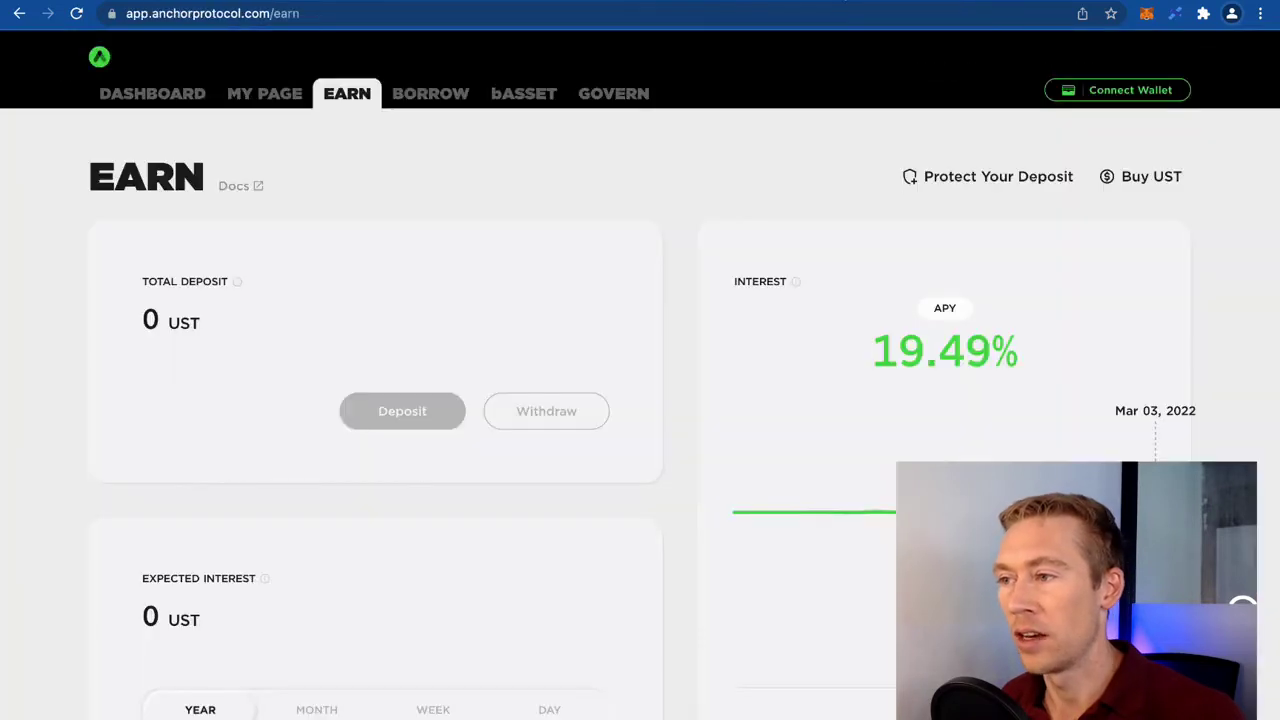
- Search Google for 'terra station wallet' in a new tab and scroll the results
key("ctrl+shift+Tab")
key("ctrl+shift+Tab")
key("ctrl+t")
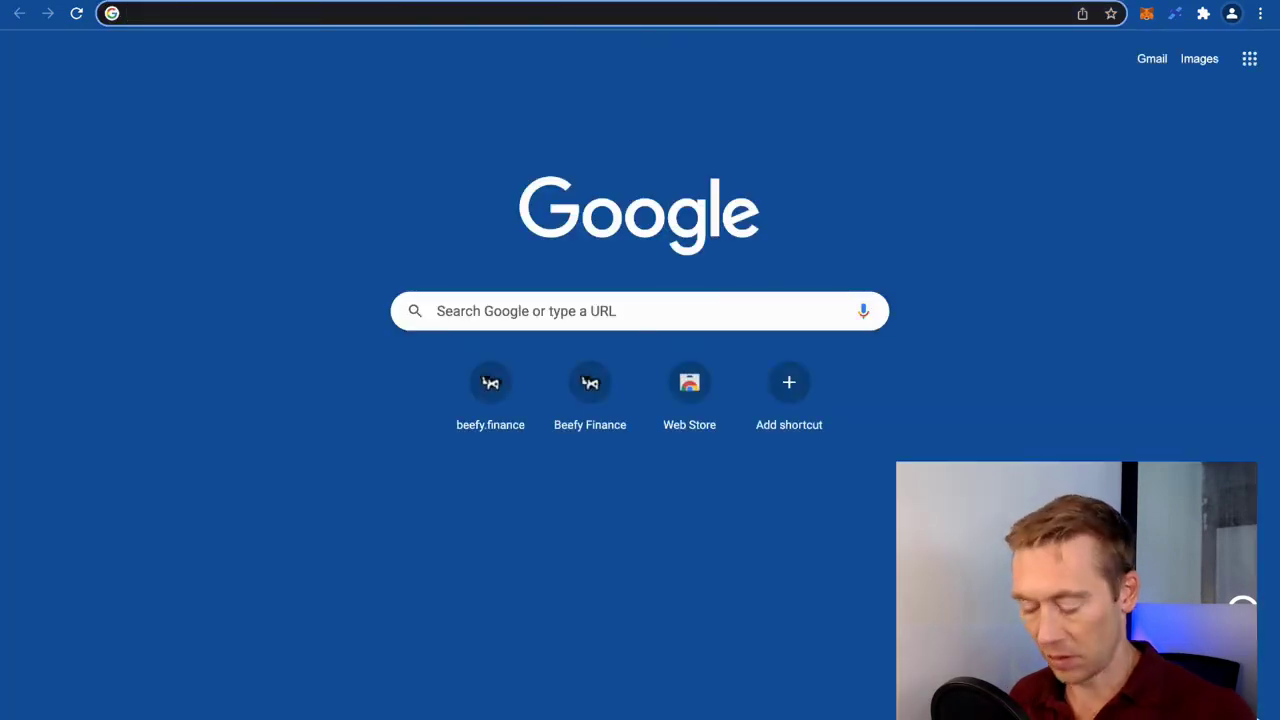
type("google.com")
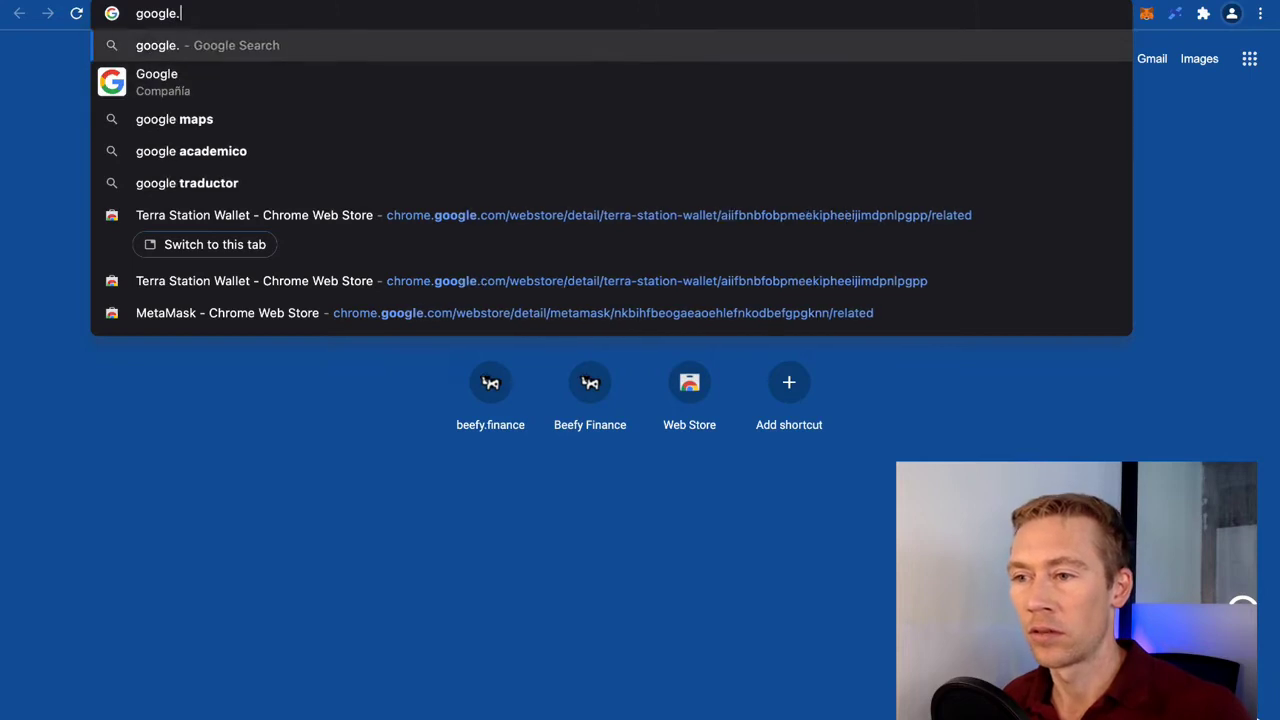
key("Tab")
type("terr")
key("Return")
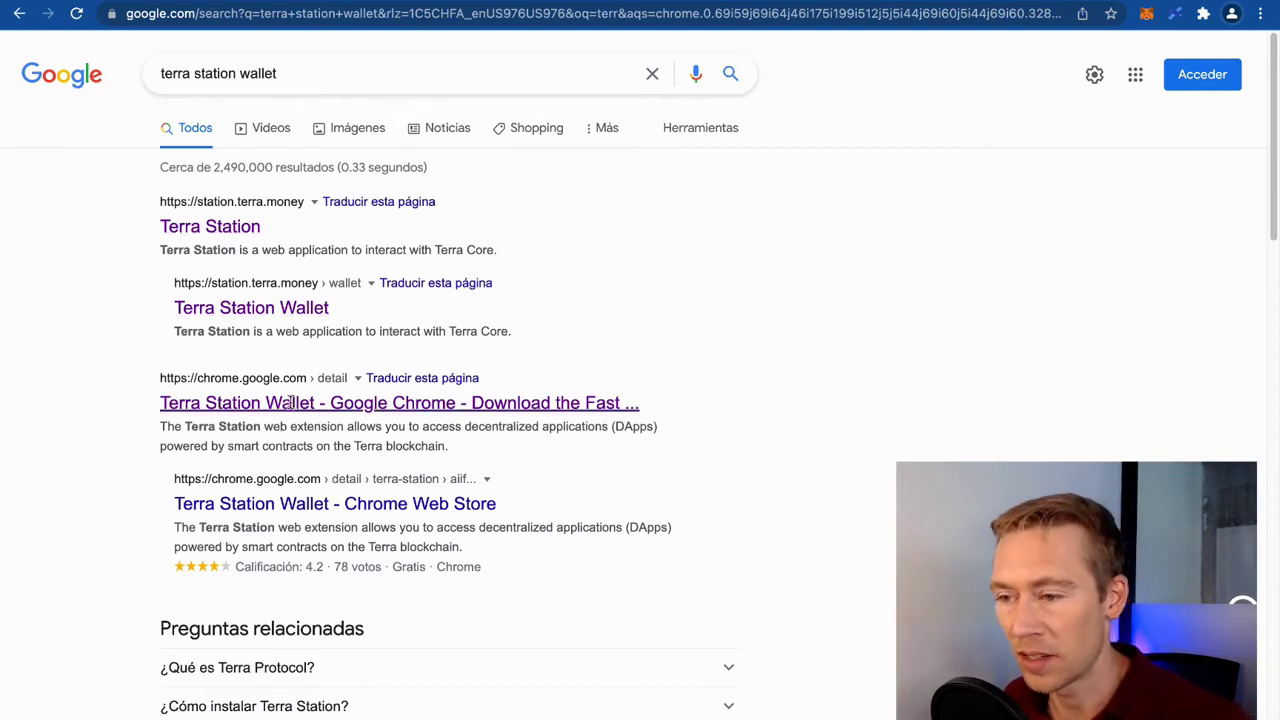
scroll(294, 452, "down", 5)
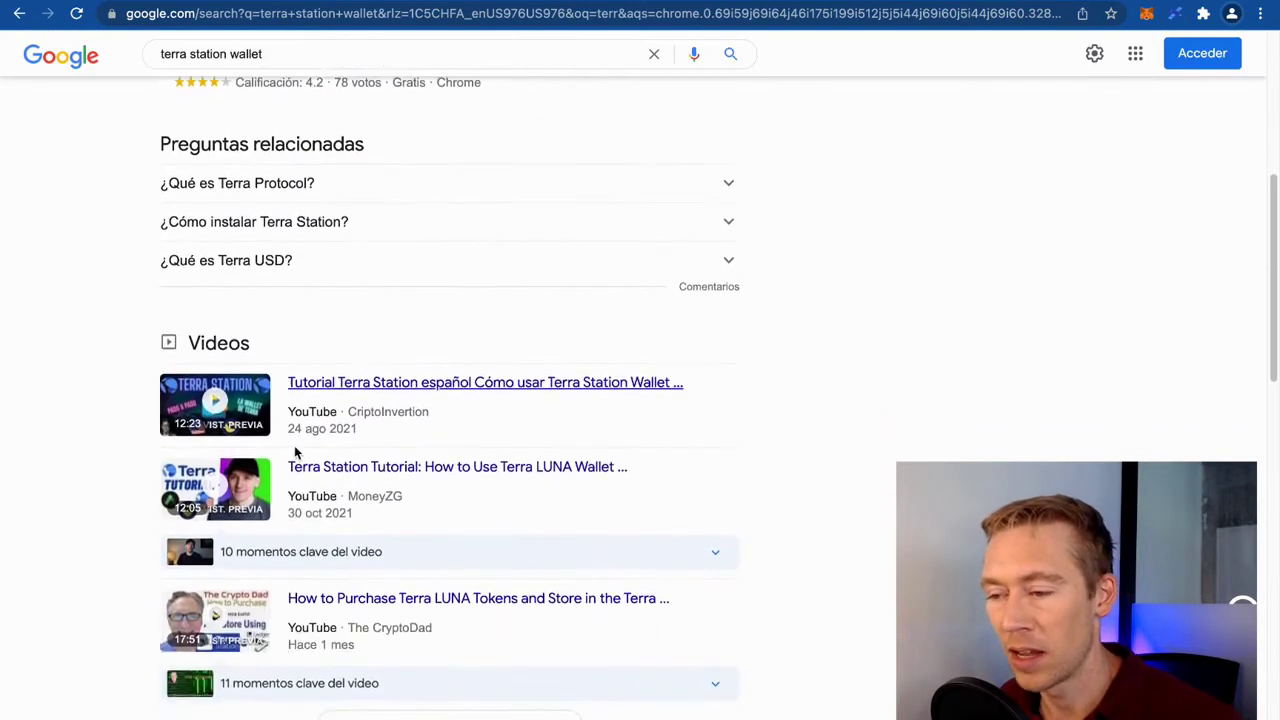
scroll(294, 450, "down", 4)
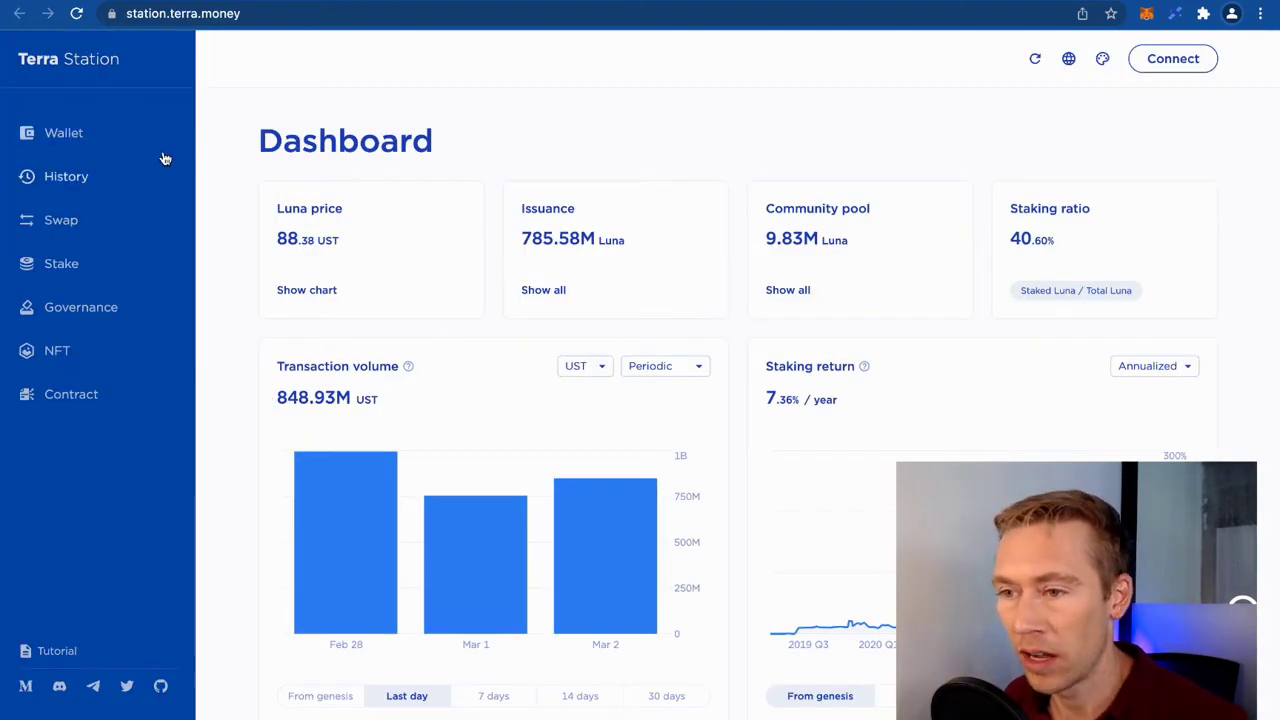
- Scroll the Terra Station Dashboard and open its Wallet section
scroll(571, 337, "down", 3)
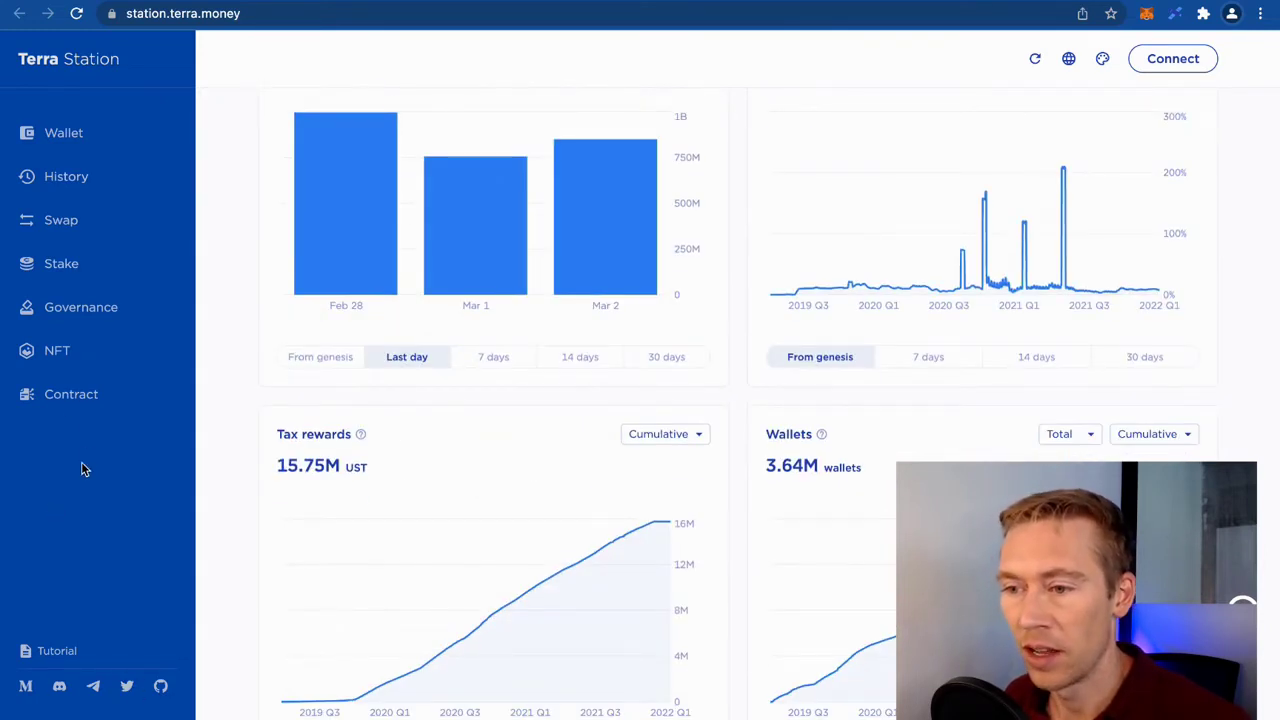
left_click(66, 137)
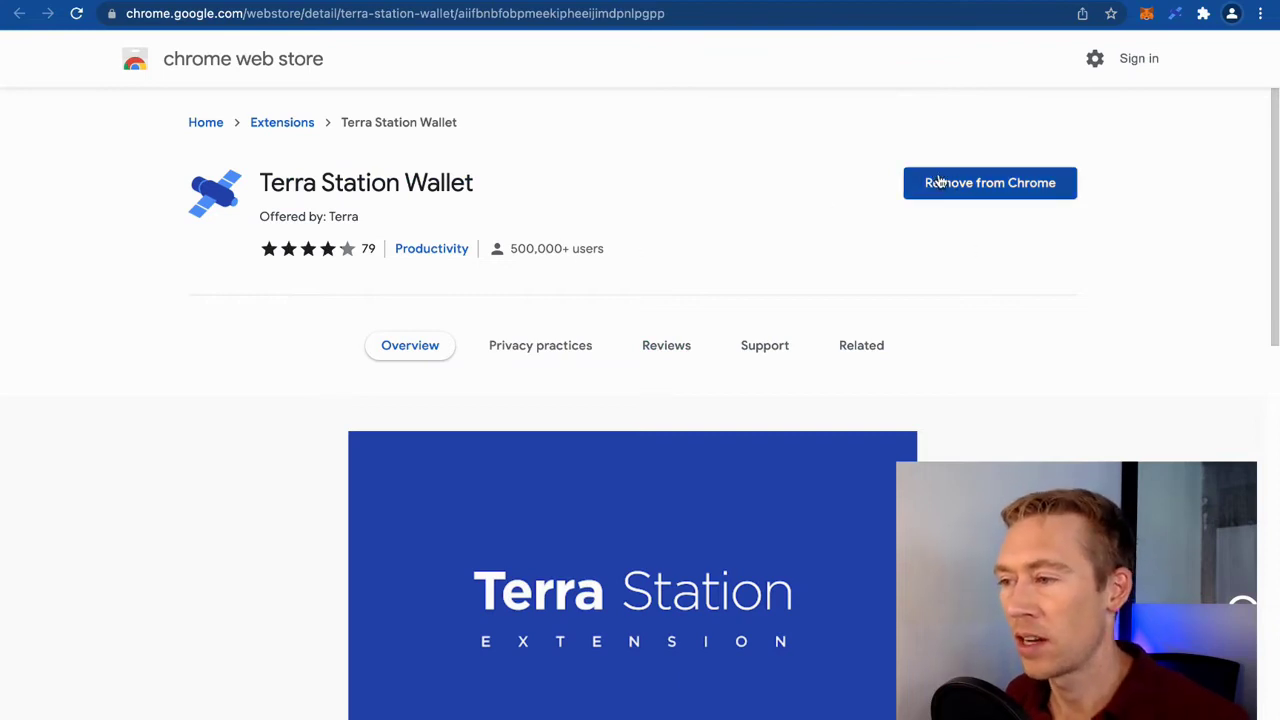
- Open the Terra Station Wallet extension popup, checking its pin in the Extensions menu
left_click(1175, 14)
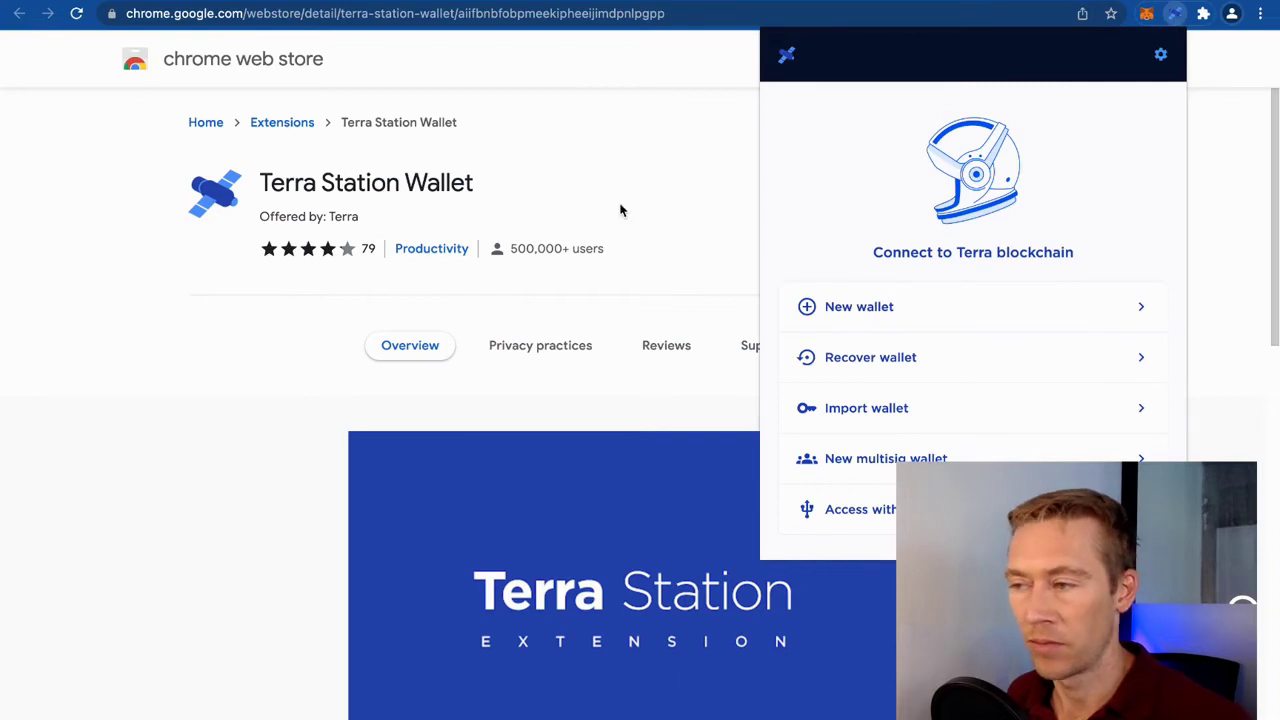
left_click(1204, 12)
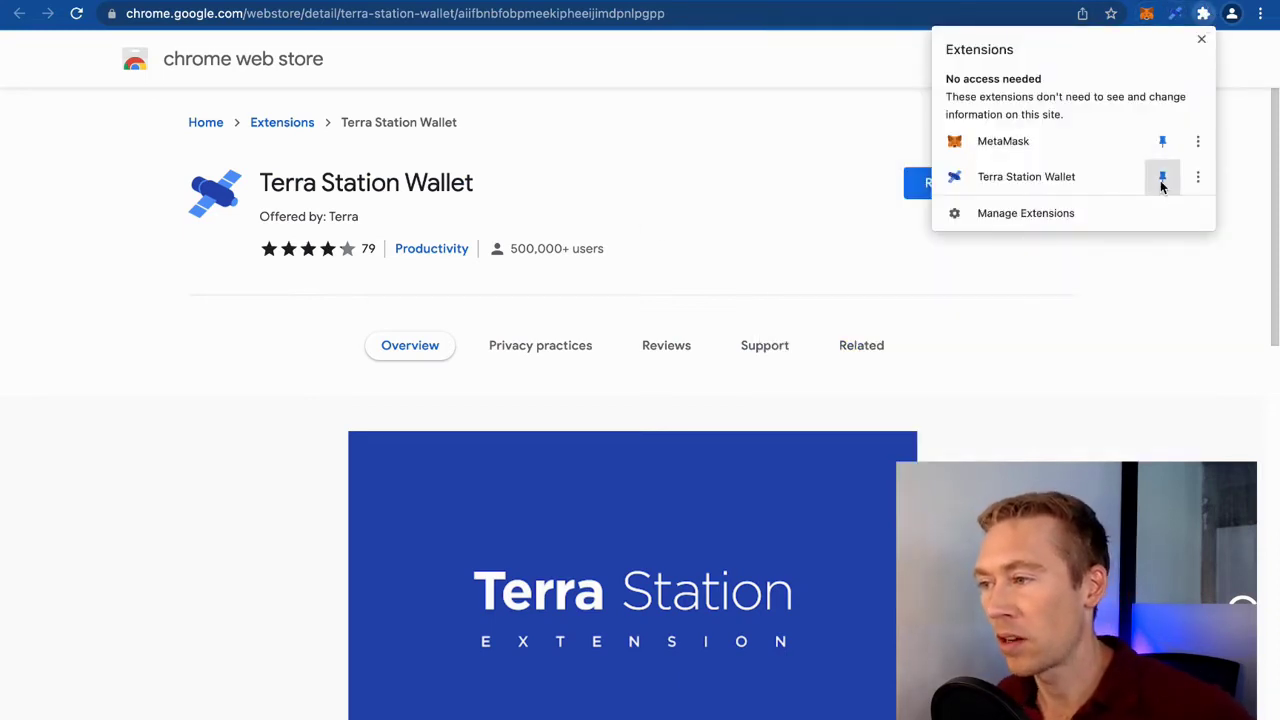
left_click(928, 115)
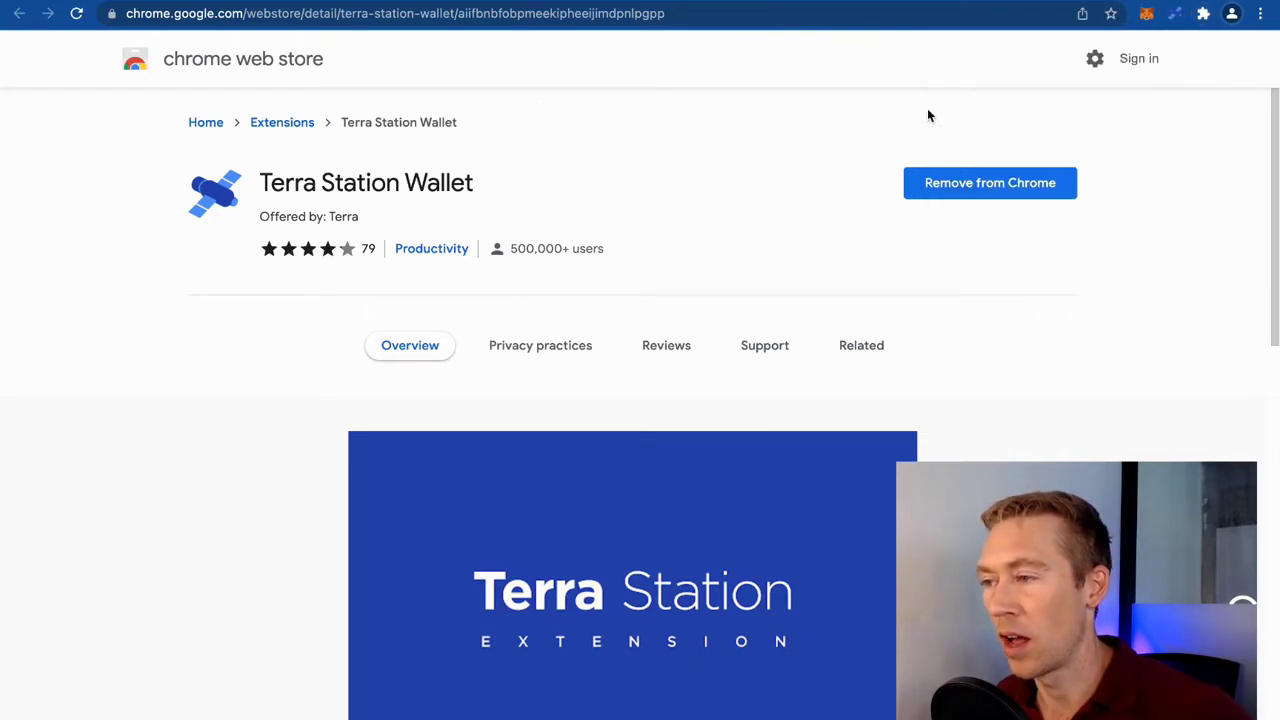
left_click(1174, 14)
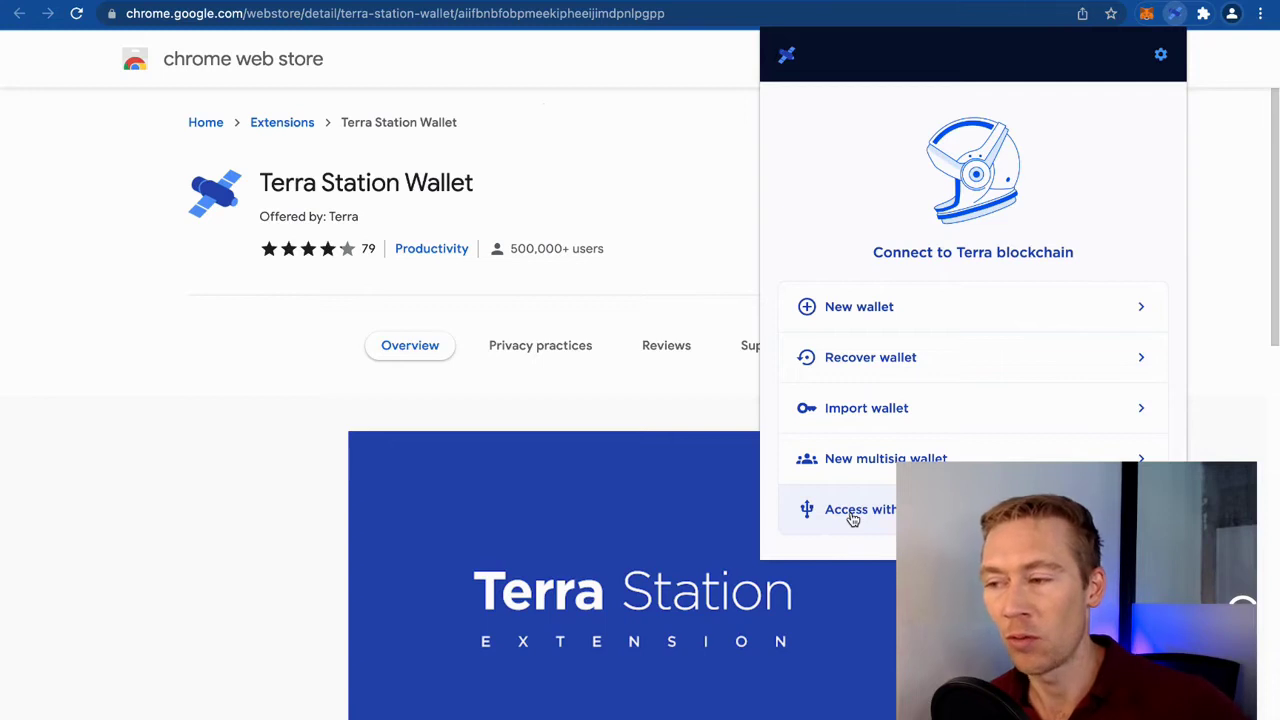
- Access the wallet with the Ledger at index 0, loading 417.564082 UST and 0.007355 Luna
left_click(852, 512)
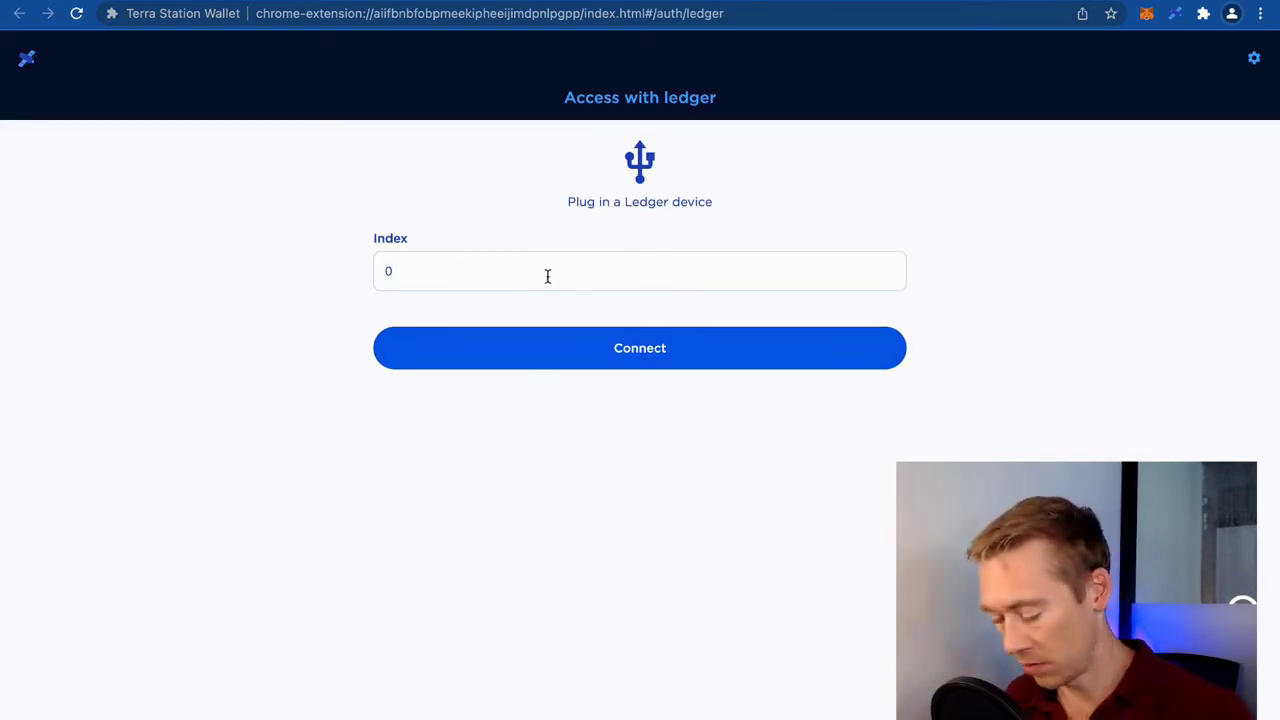
left_click(602, 366)
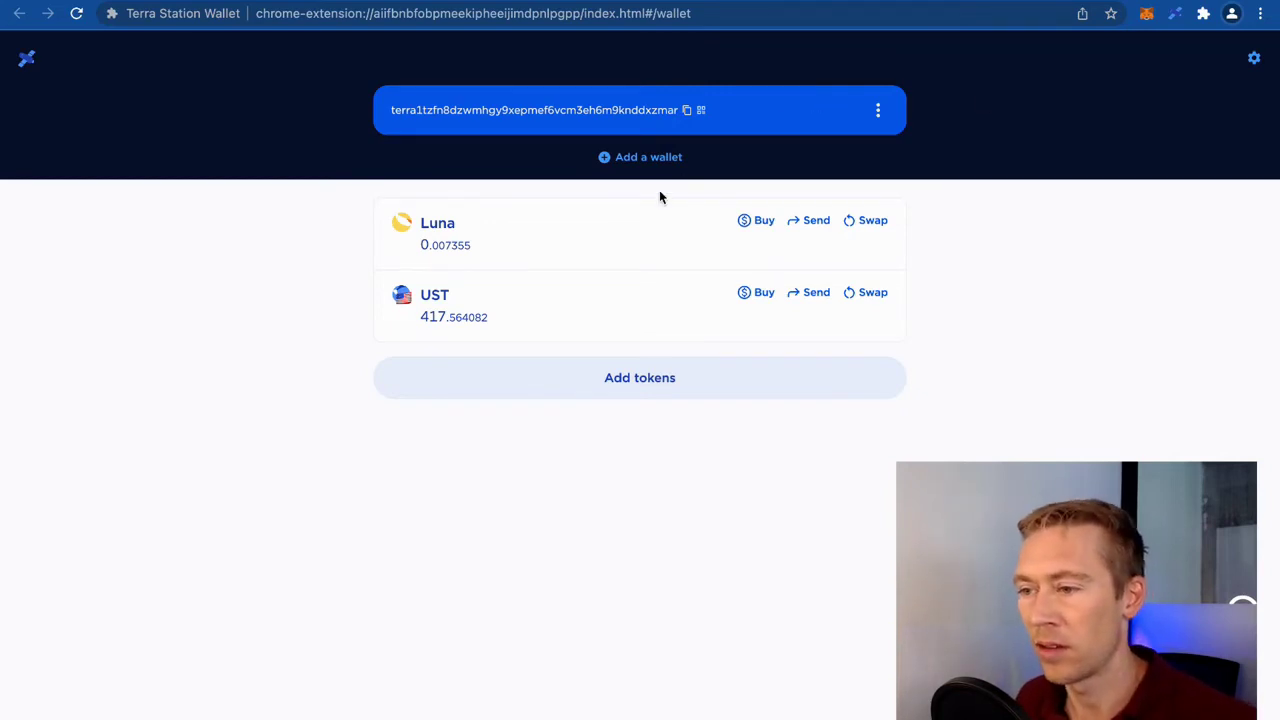
- Add aUST to the wallet's token list, then close the Manage list to return to the balances
left_click(602, 396)
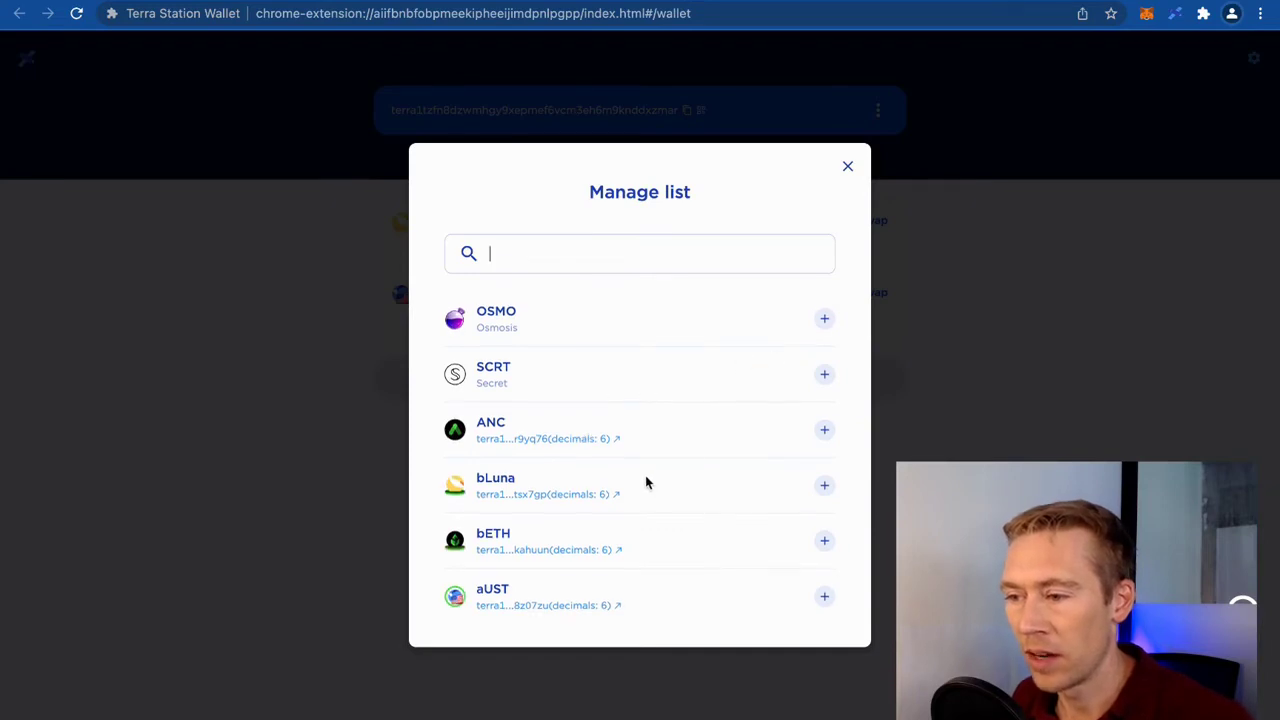
scroll(700, 496, "down", 1)
scroll(690, 535, "down", 1)
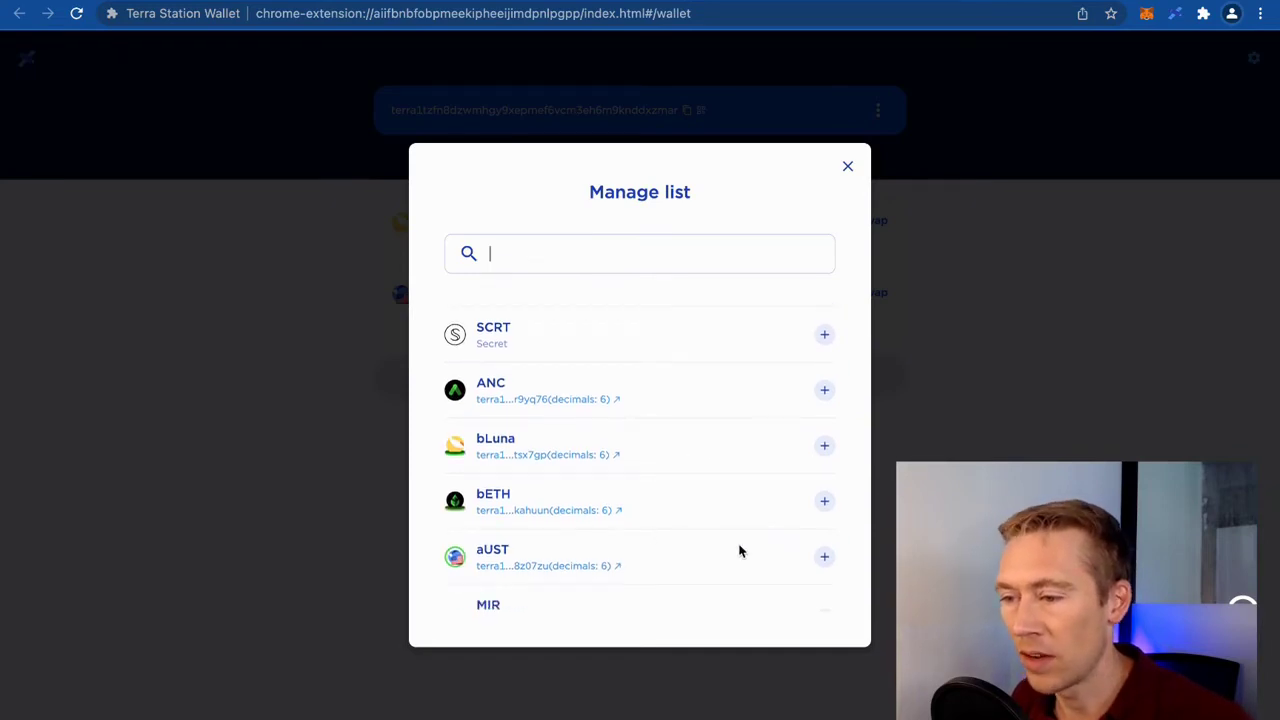
left_click(822, 554)
scroll(745, 441, "down", 5)
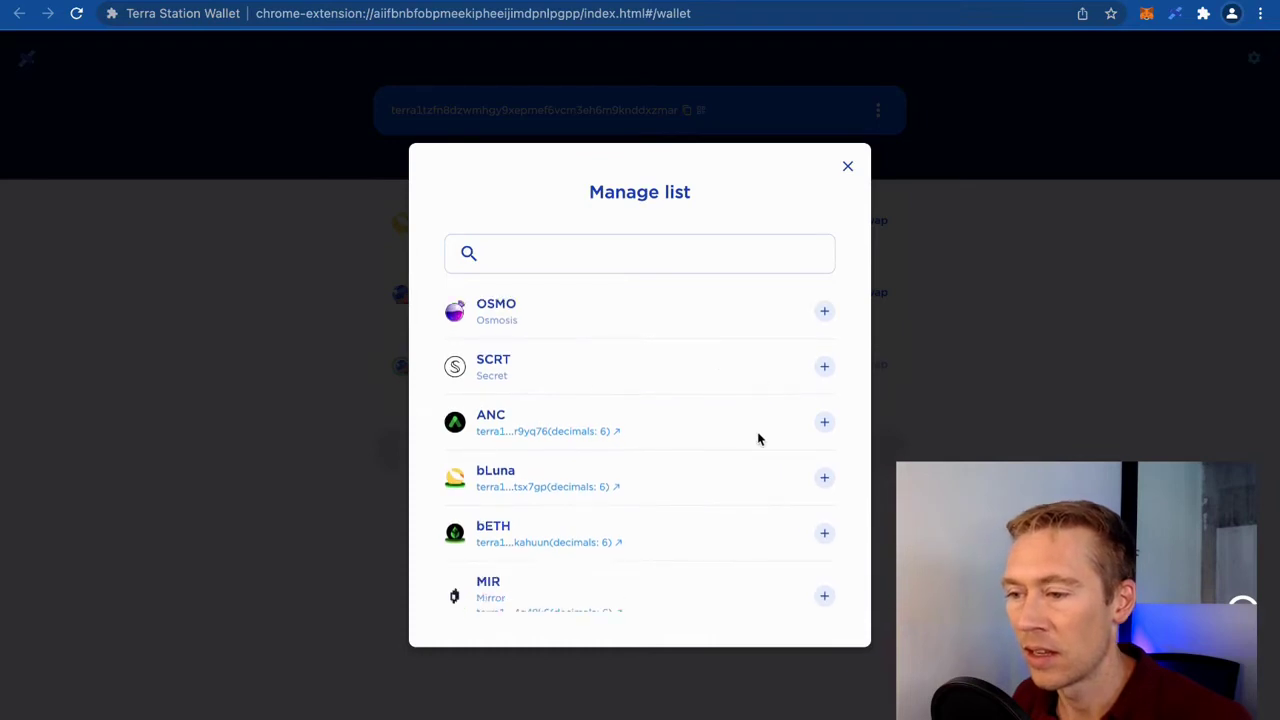
scroll(758, 436, "down", 15)
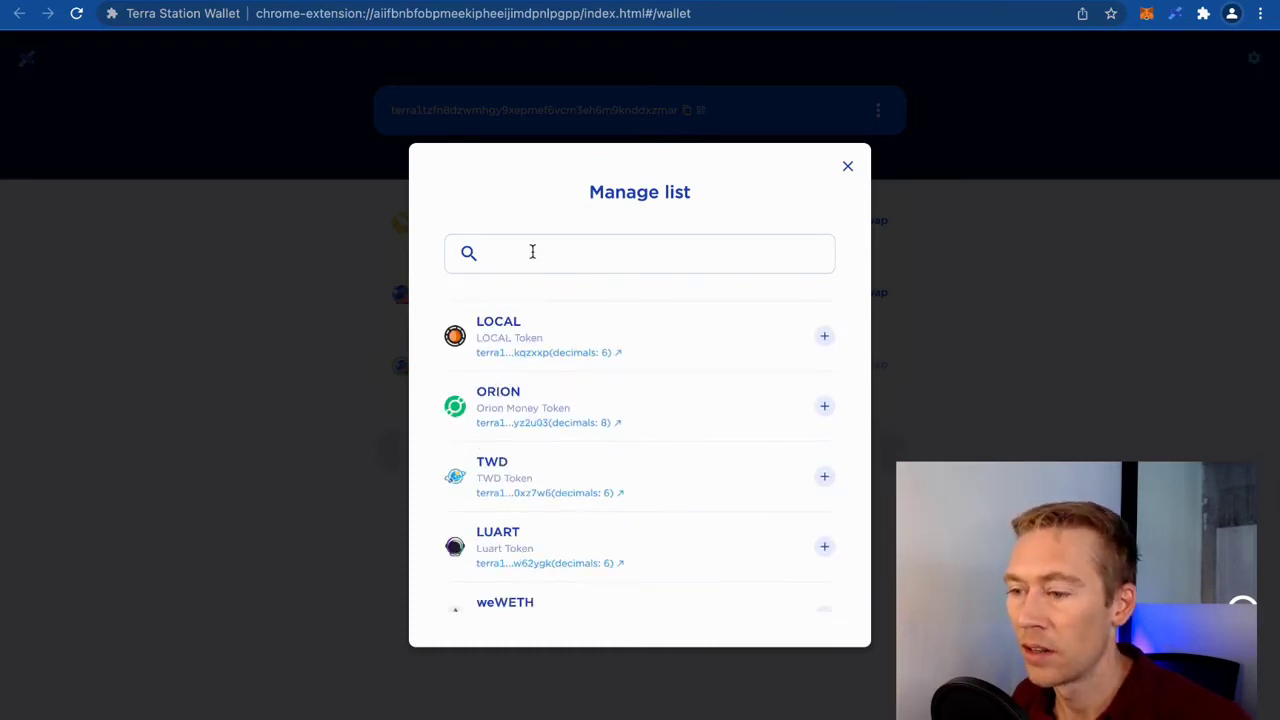
scroll(691, 366, "down", 15)
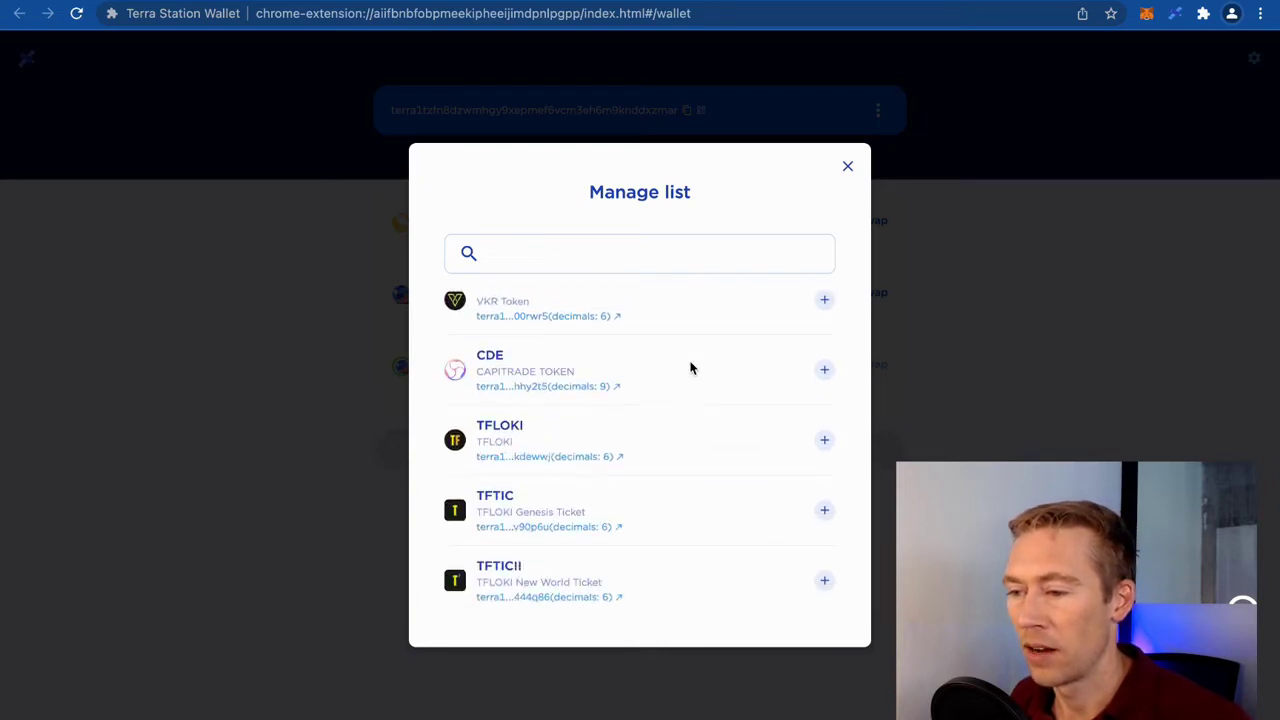
left_click(847, 166)
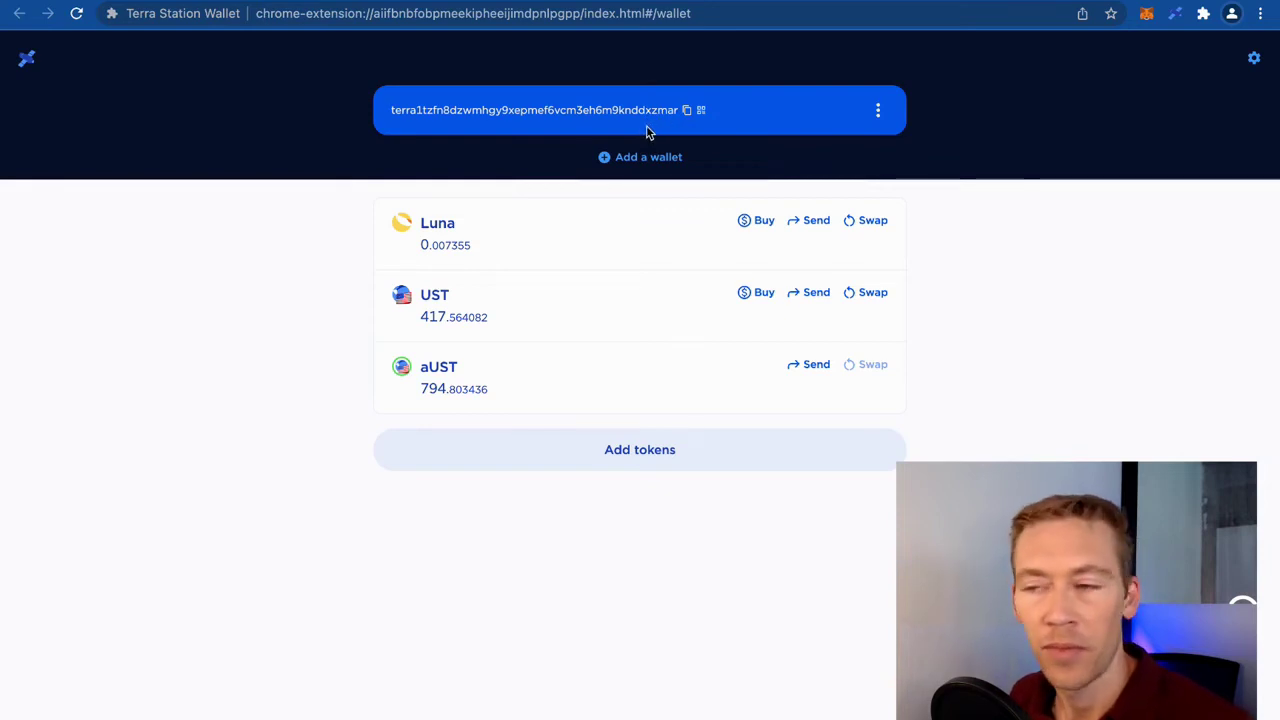
- Copy the Terra wallet address and switch to the KuCoin Main Account window
left_click(688, 114)
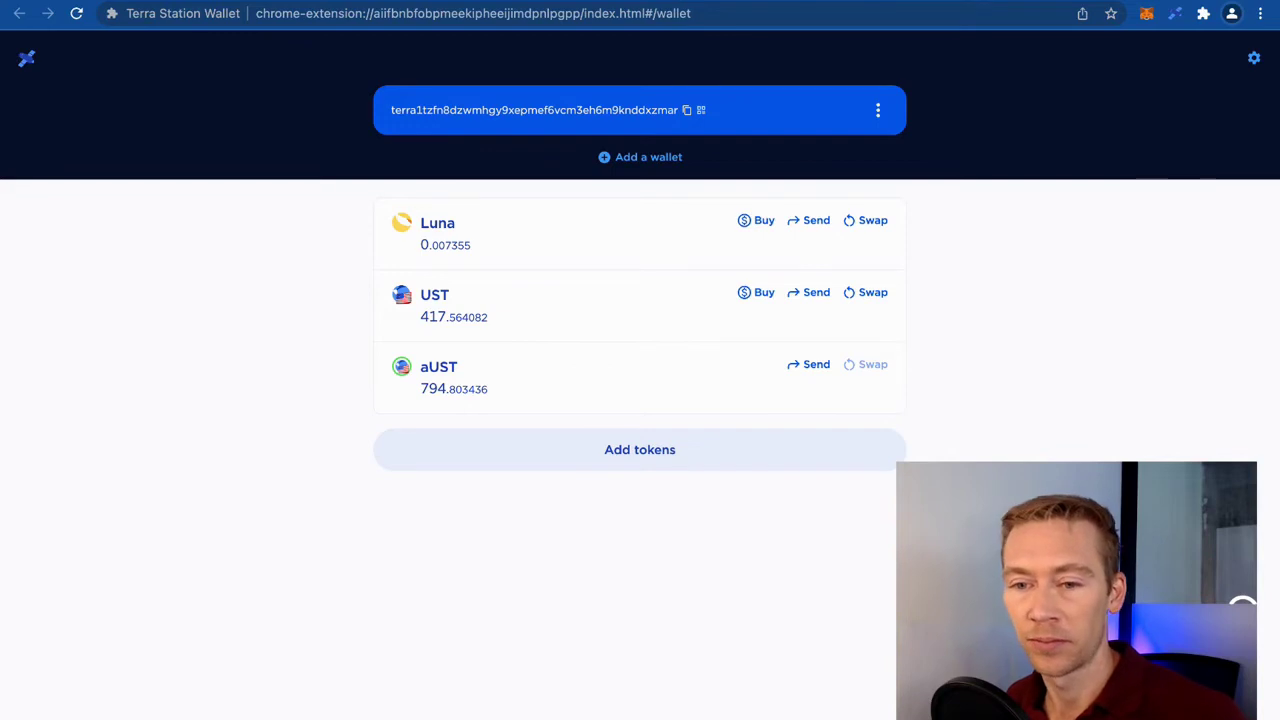
key("super+Tab")
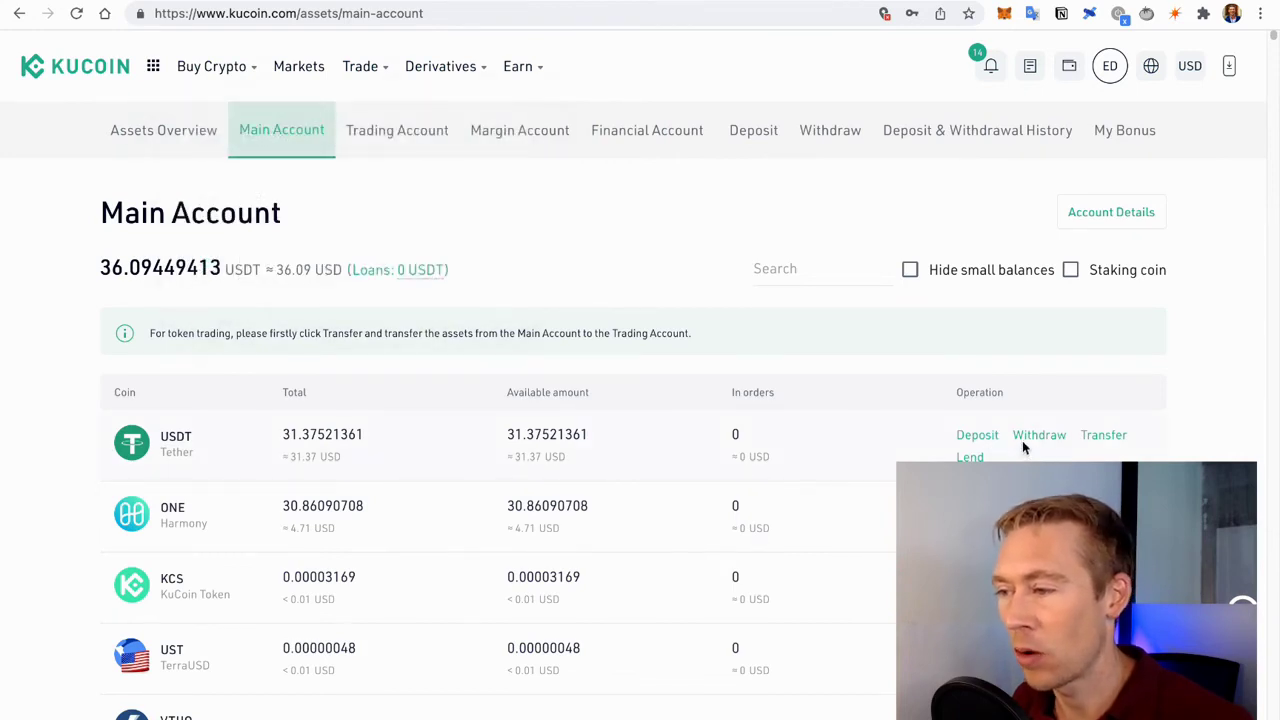
- Open the USDT withdrawal form, clear a stray character, and return to the Main Account
left_click(1035, 437)
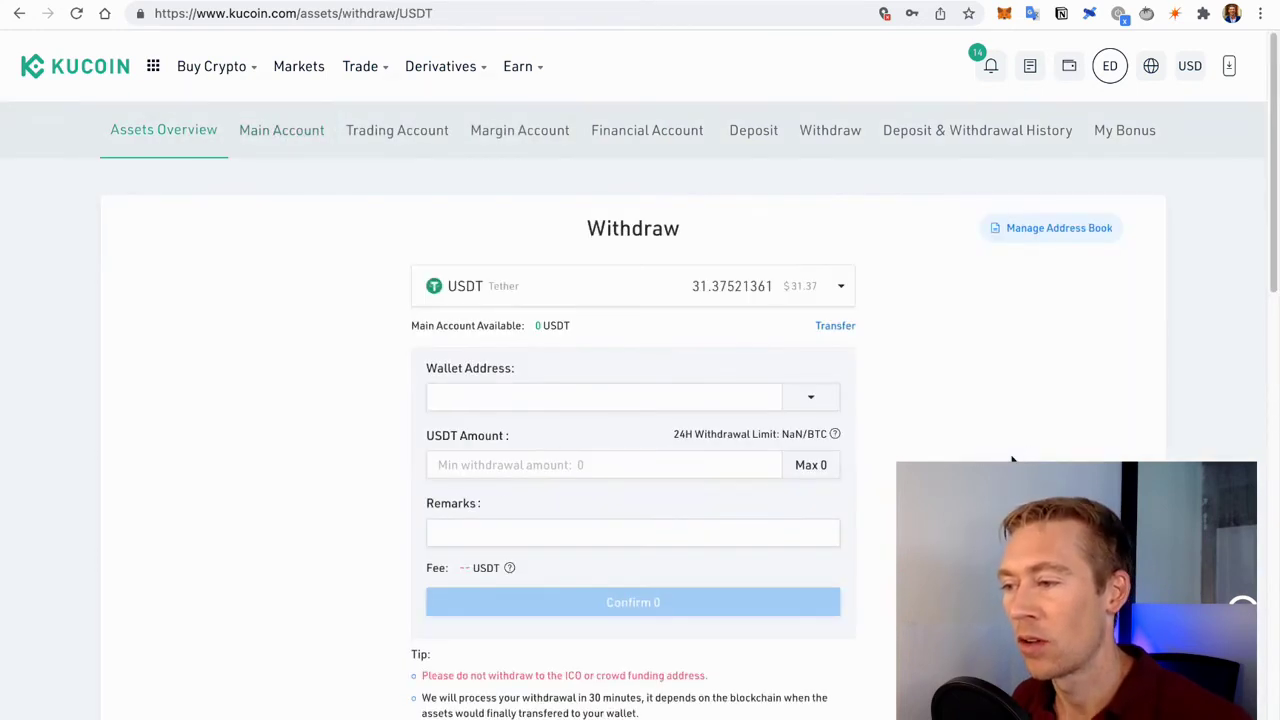
left_click(597, 390)
type("5")
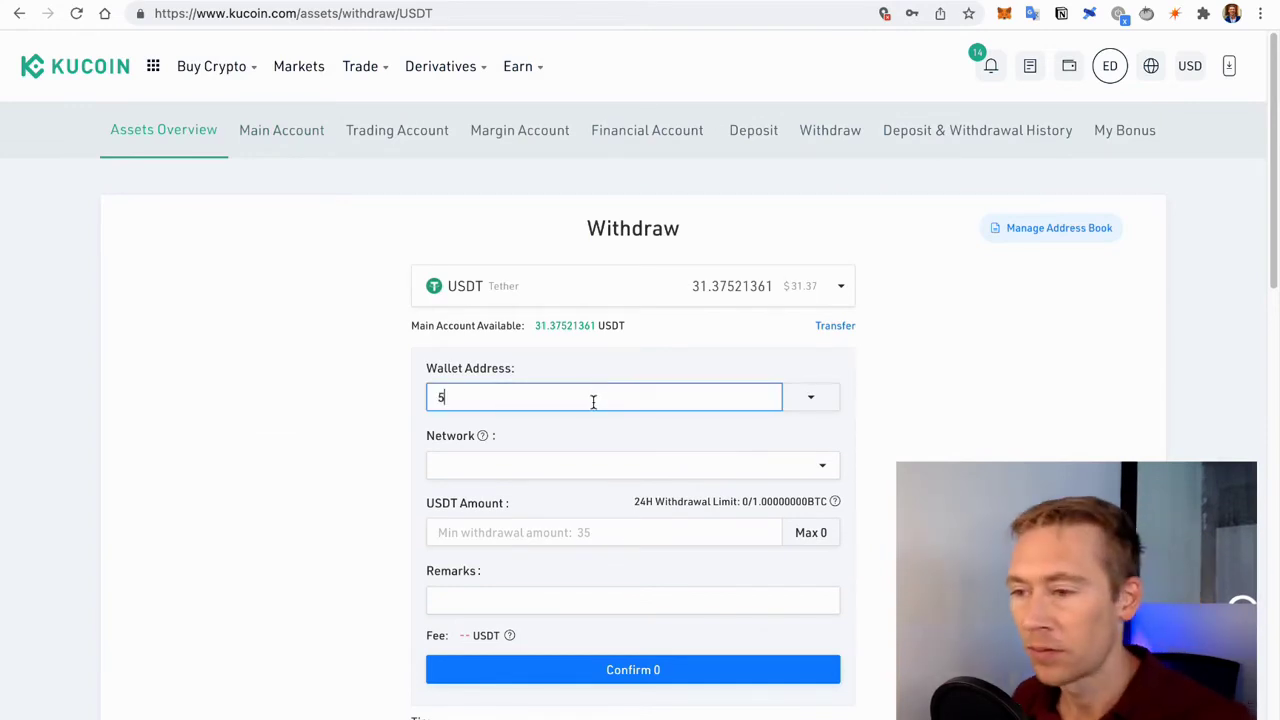
double_click(628, 394)
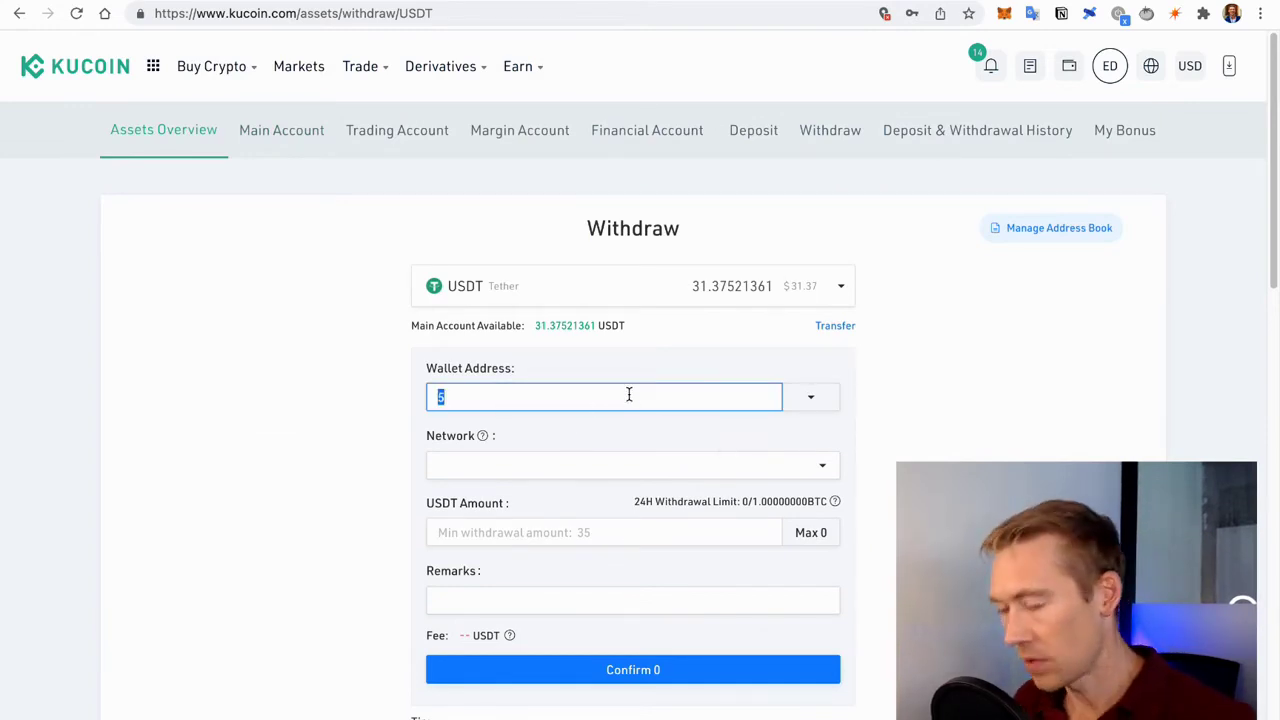
key("BackSpace")
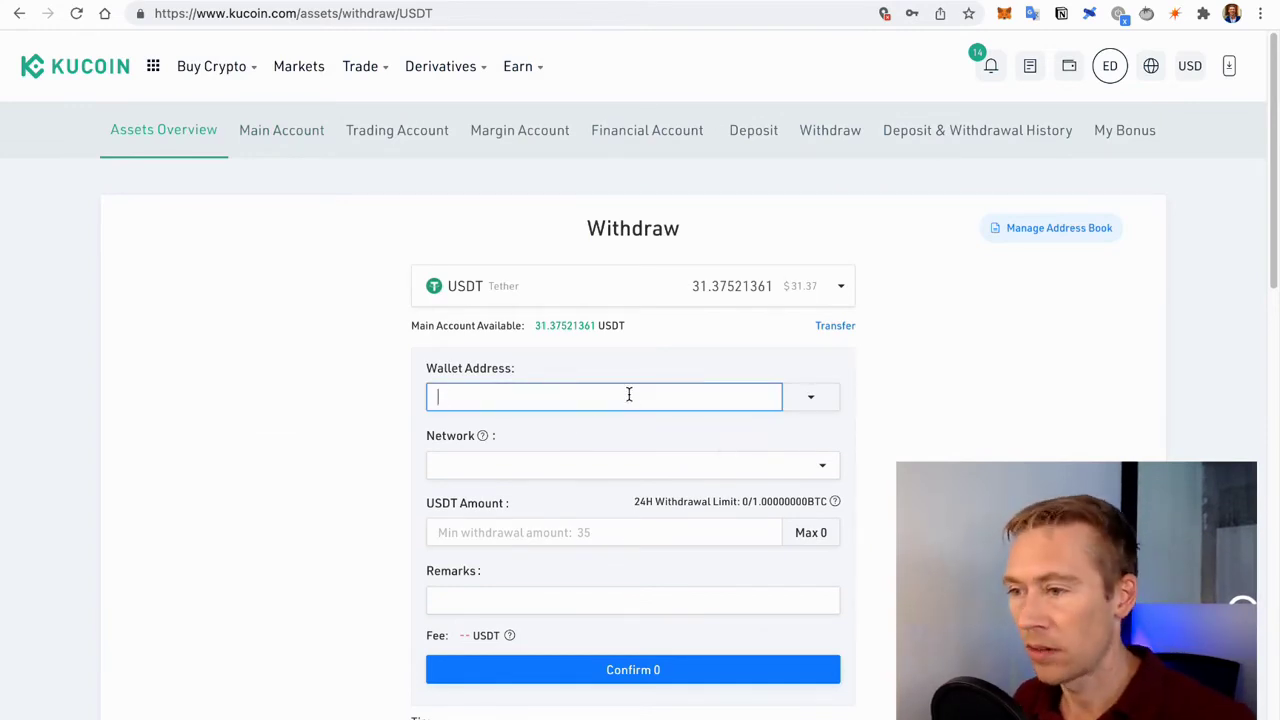
left_click(14, 16)
- Transfer 5 USDT from the Main Account to the Trading Account and view its balances
left_click(1092, 437)
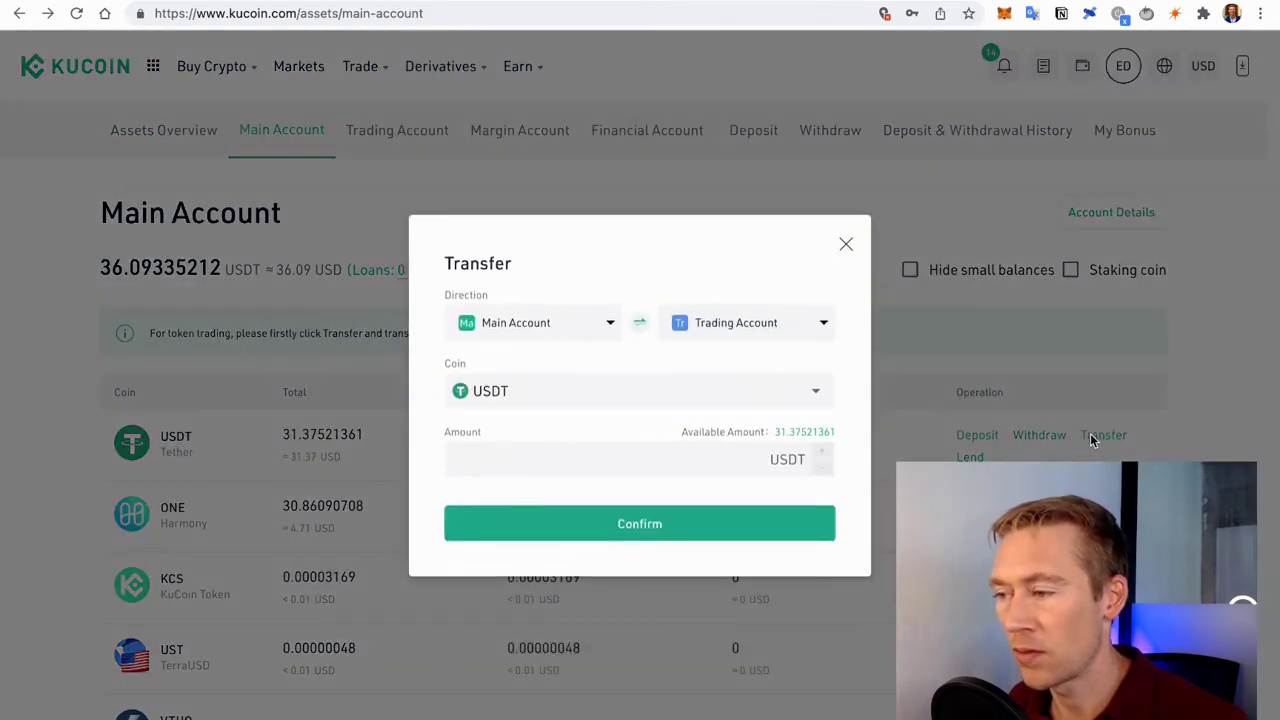
left_click(722, 460)
type("5")
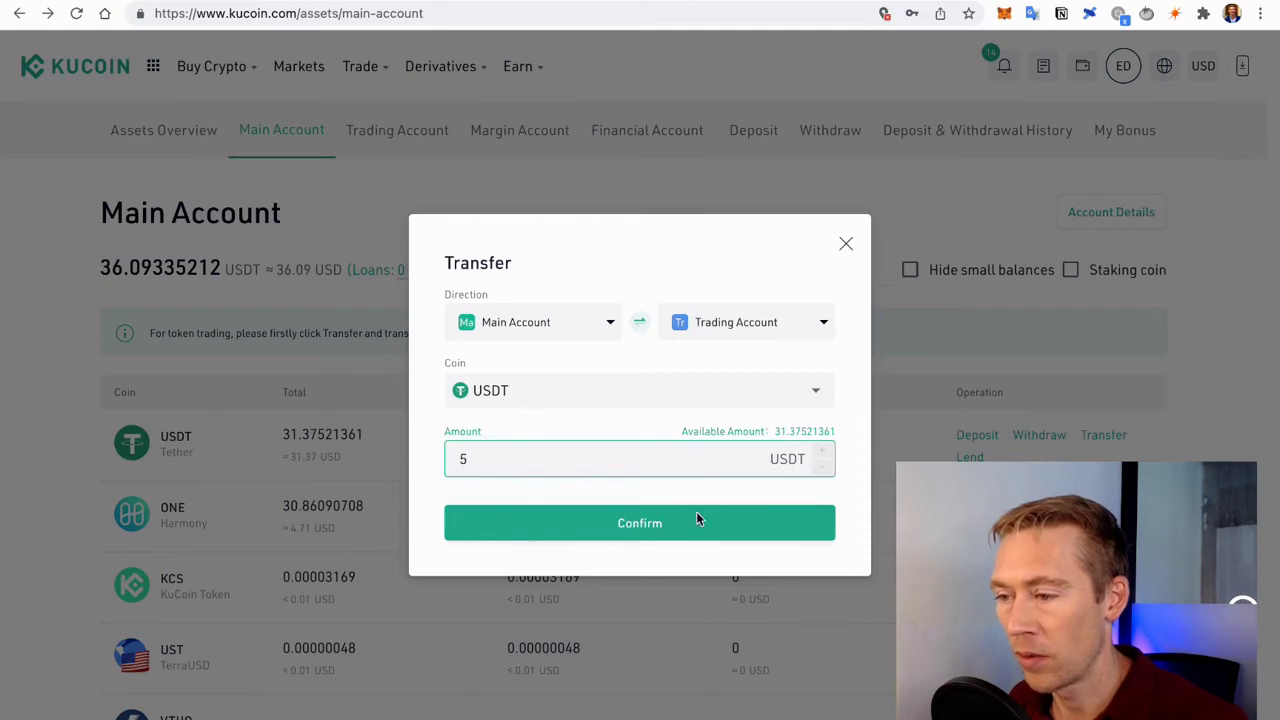
left_click(696, 513)
left_click(388, 136)
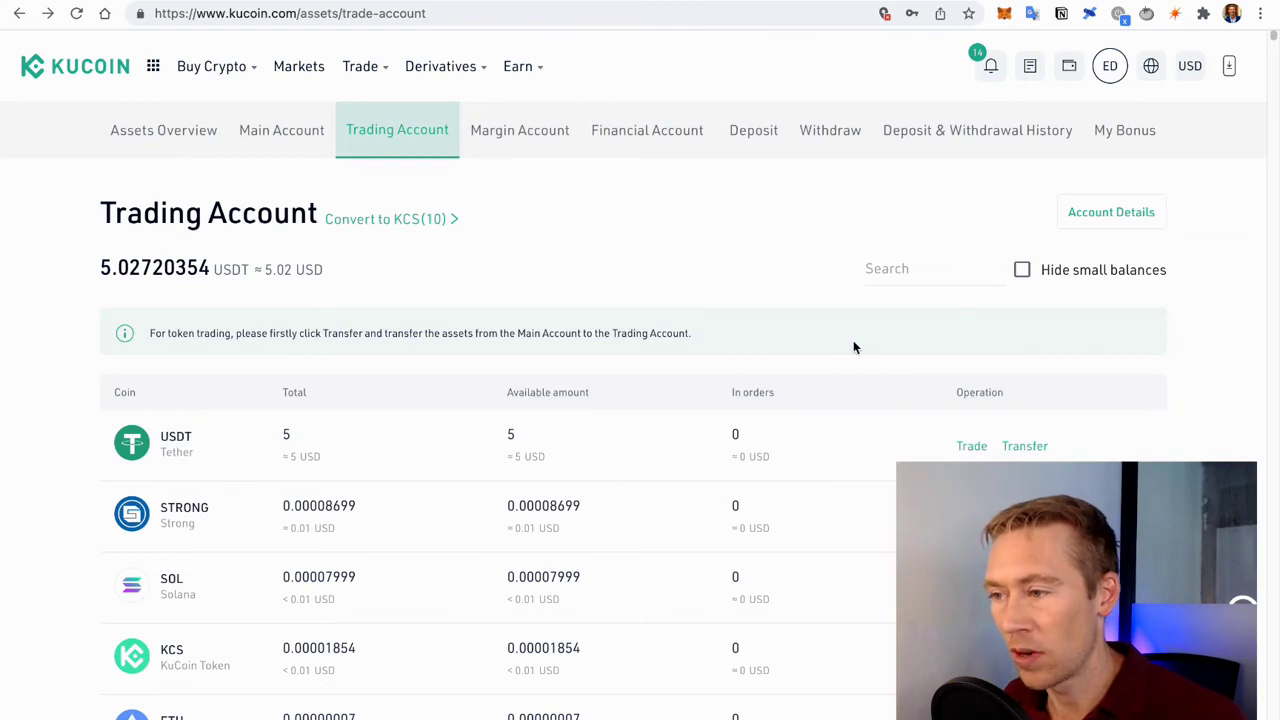
- Search trading coins for 'ust', open the USDT/UST pair, and sell the USDT at market price
left_click(901, 271)
type("ust")
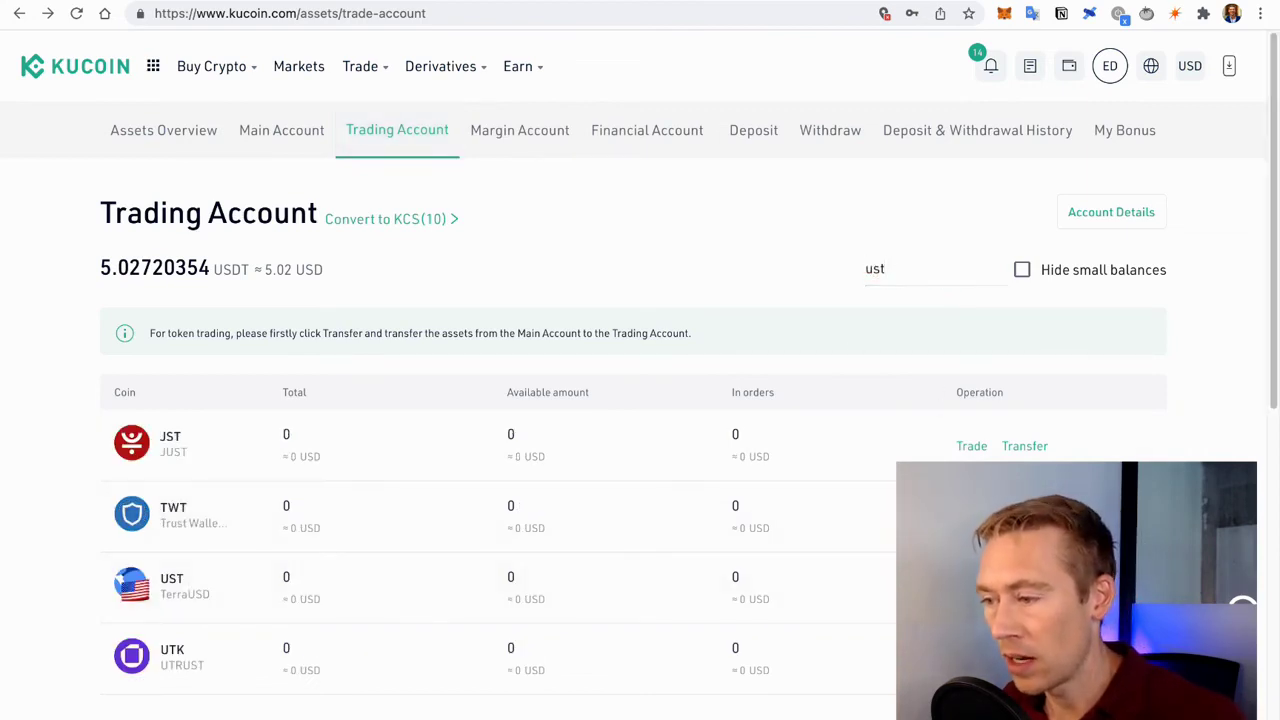
scroll(640, 400, "down", 2)
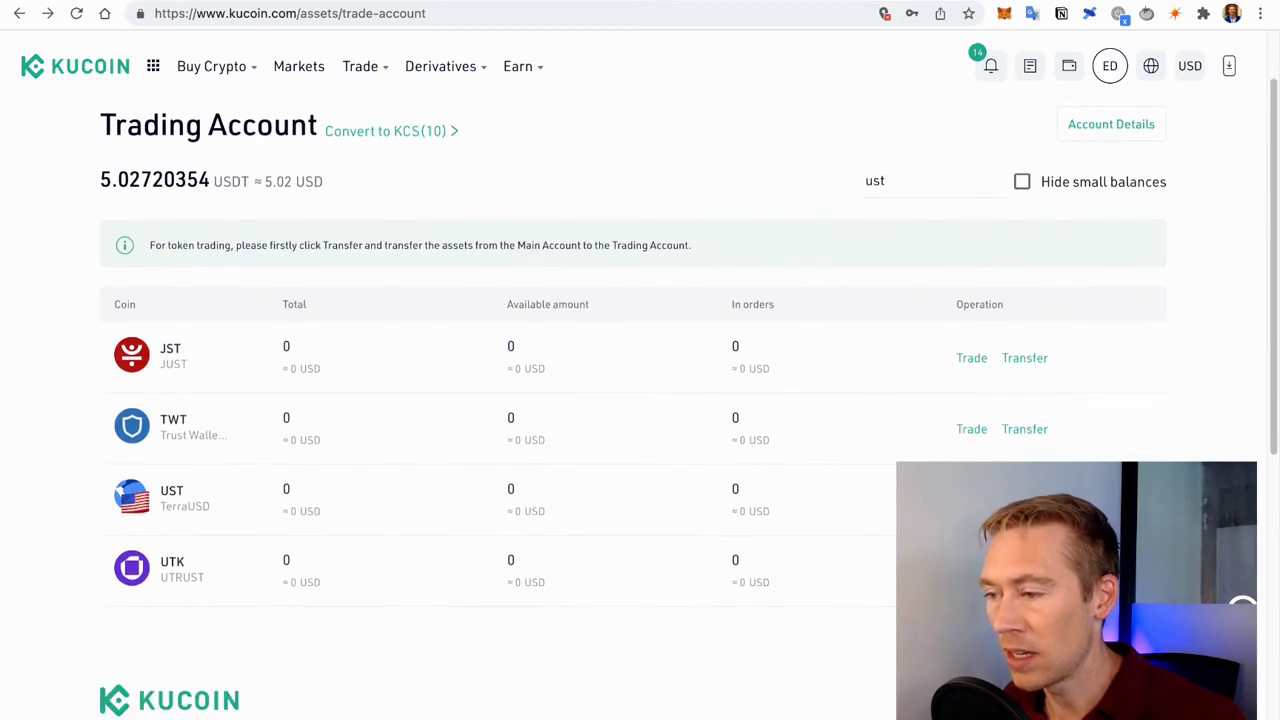
scroll(971, 360, "down", 2)
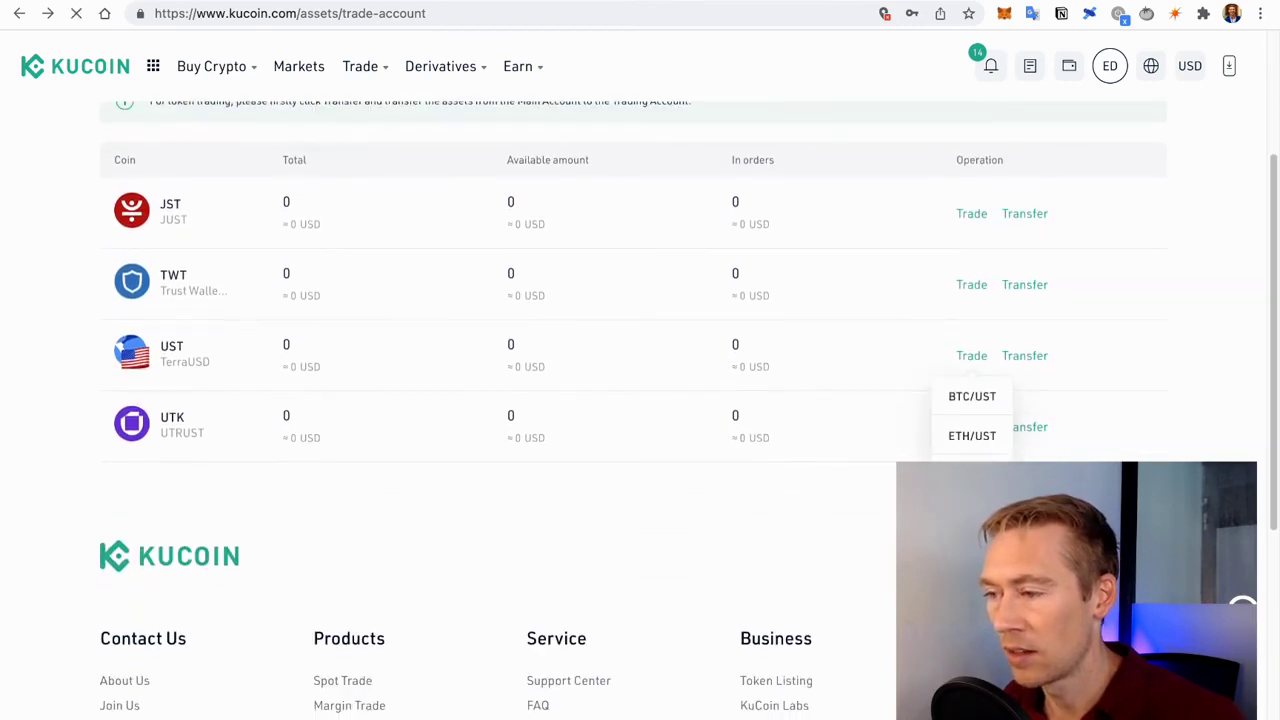
left_click(971, 355)
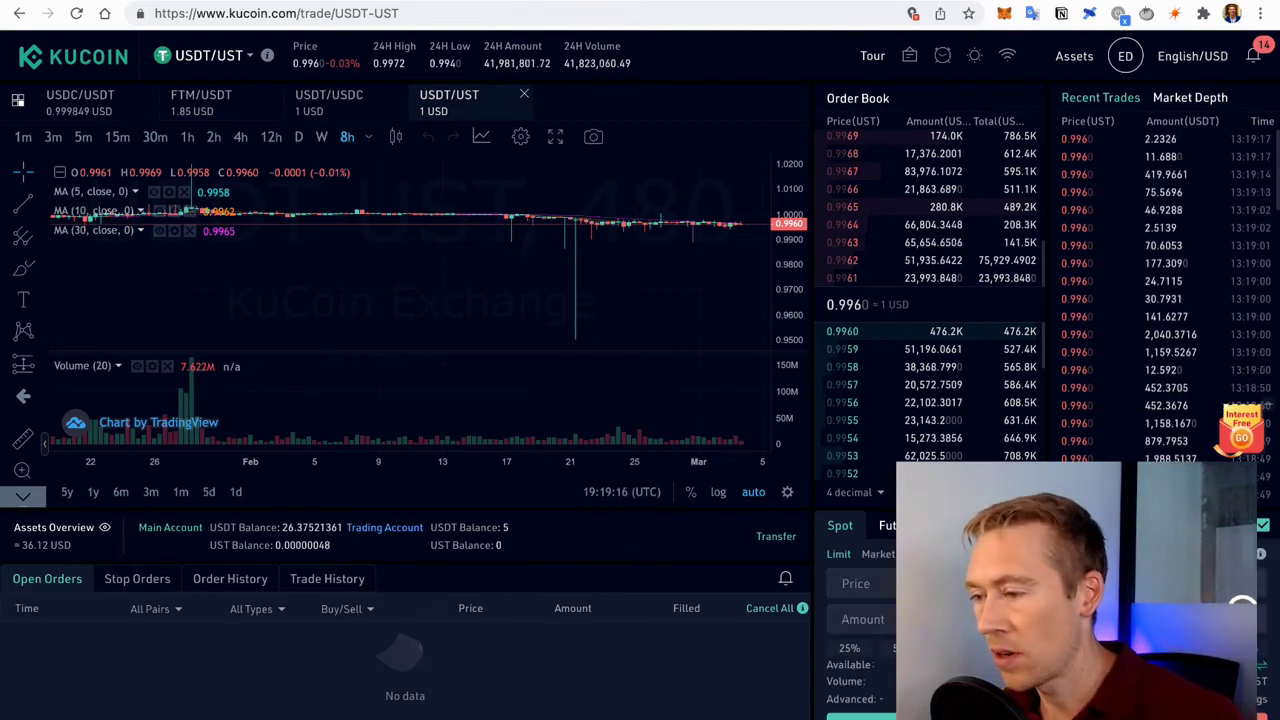
left_click(885, 562)
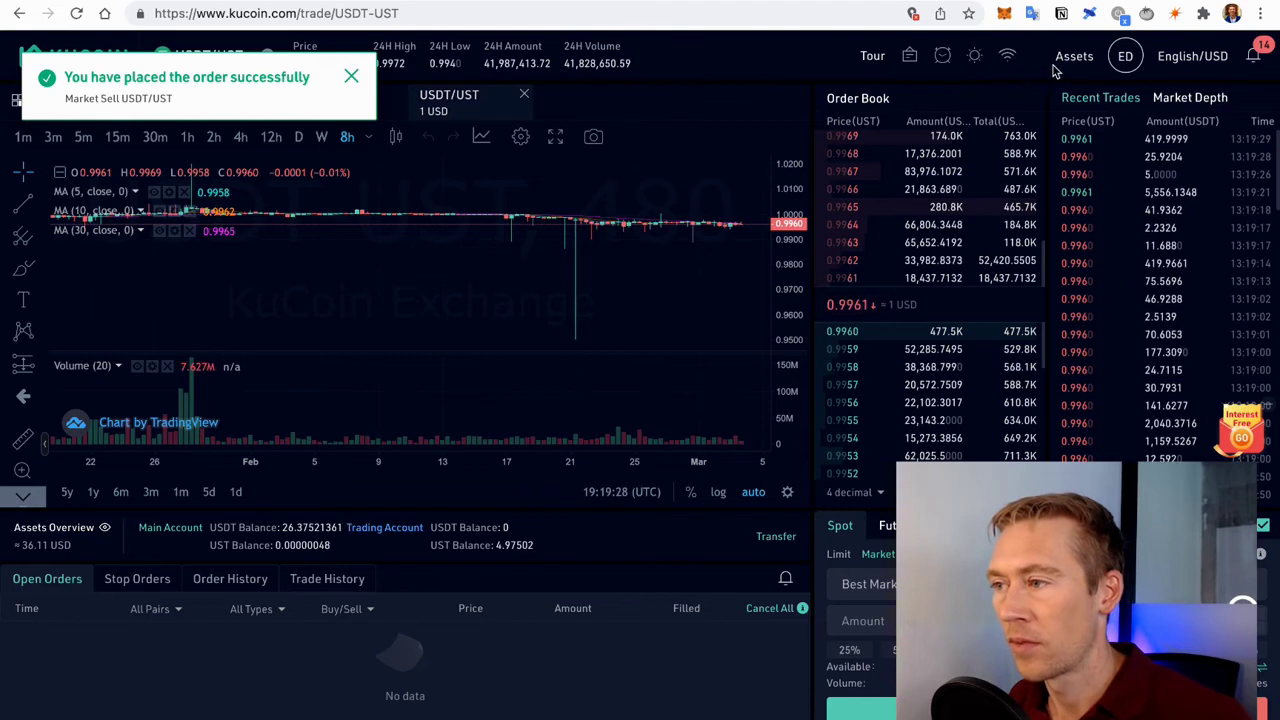
mouse_move(1058, 57)
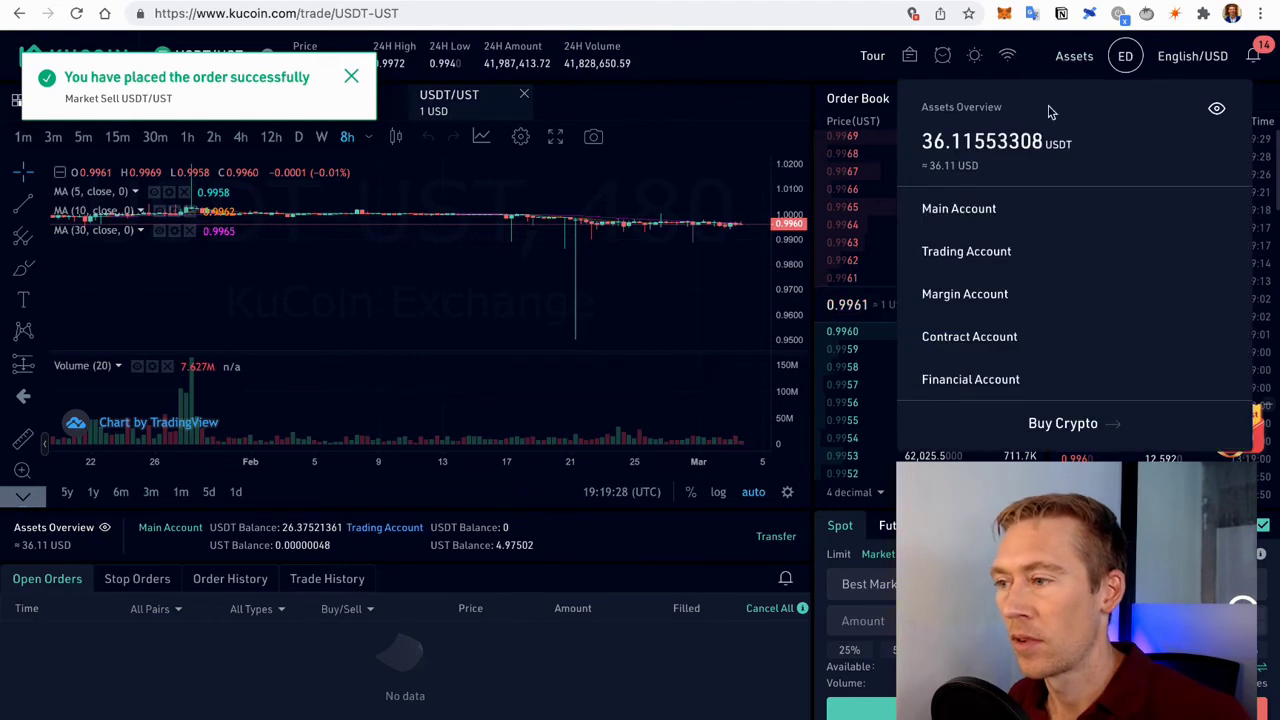
- Transfer the entire 4.97502 UST available in the Trading Account back to the Main Account
left_click(993, 258)
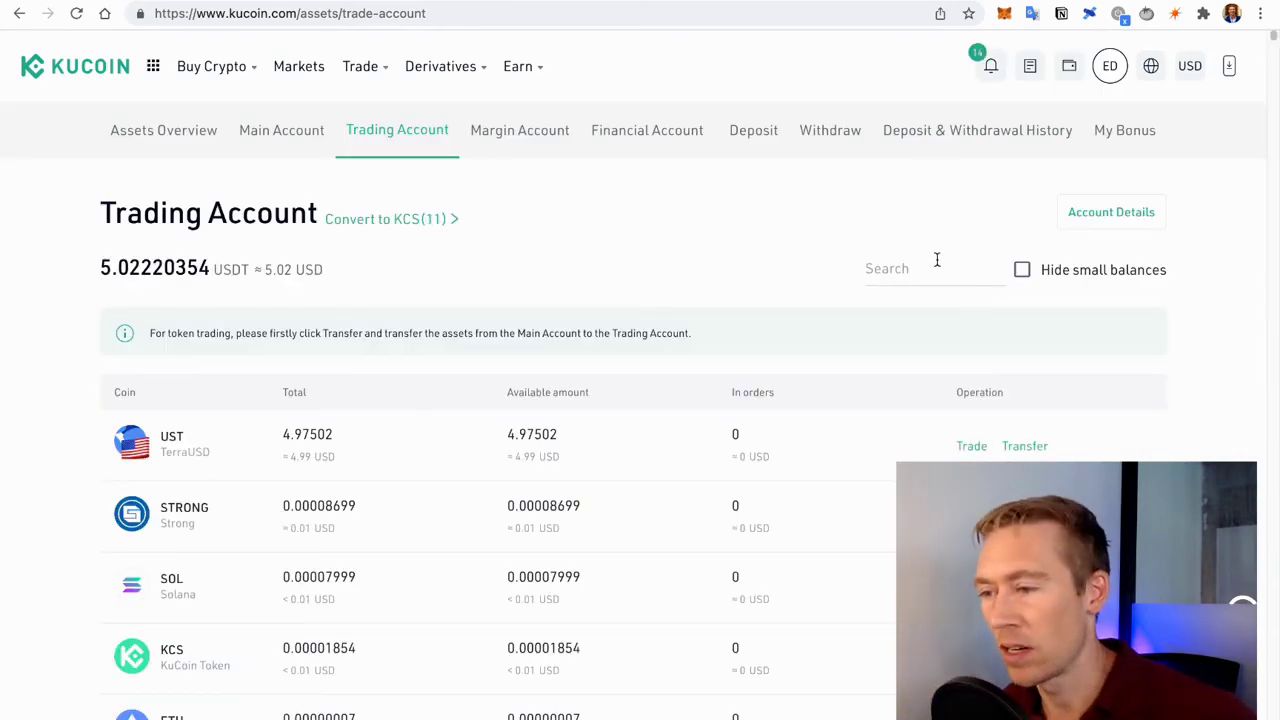
left_click(1020, 447)
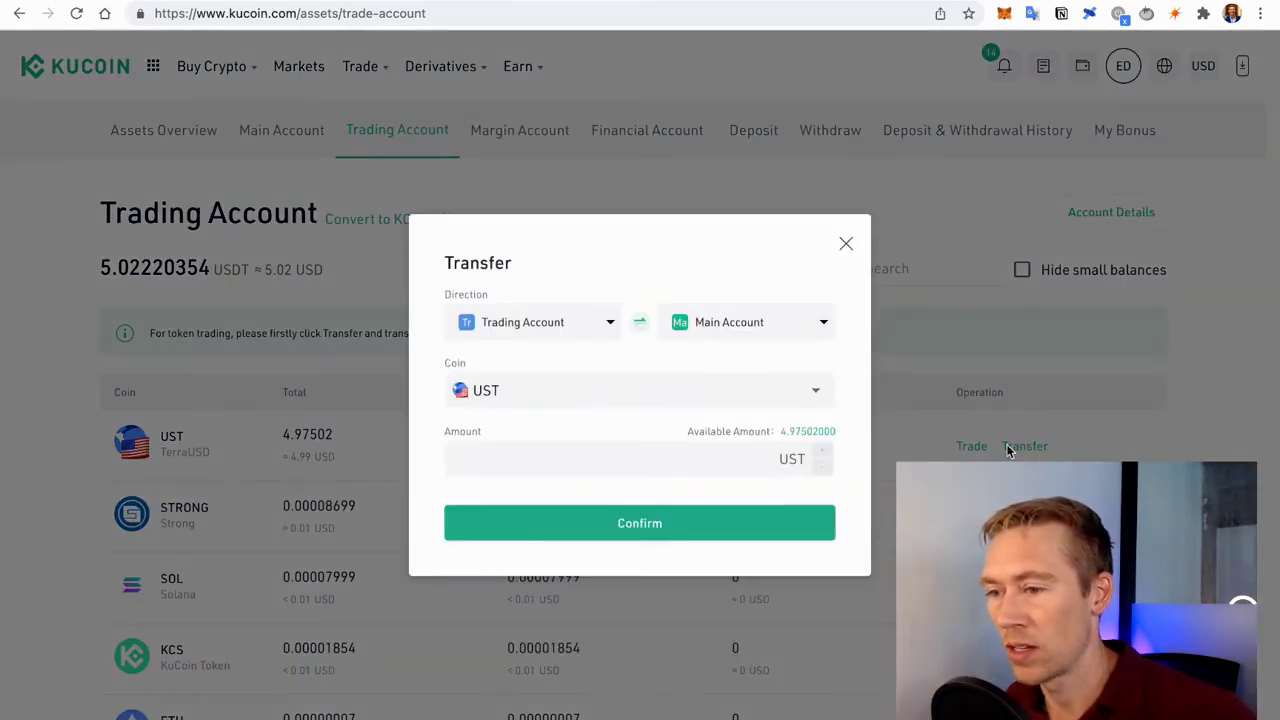
left_click(806, 432)
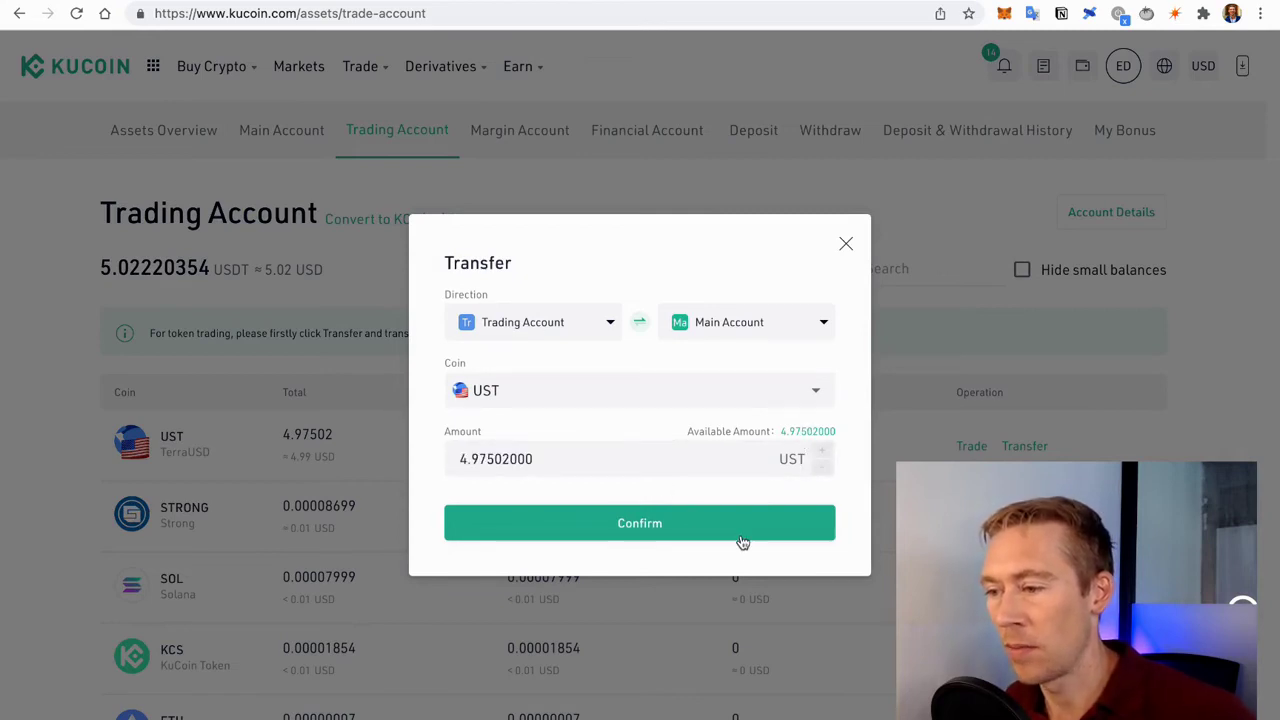
left_click(742, 540)
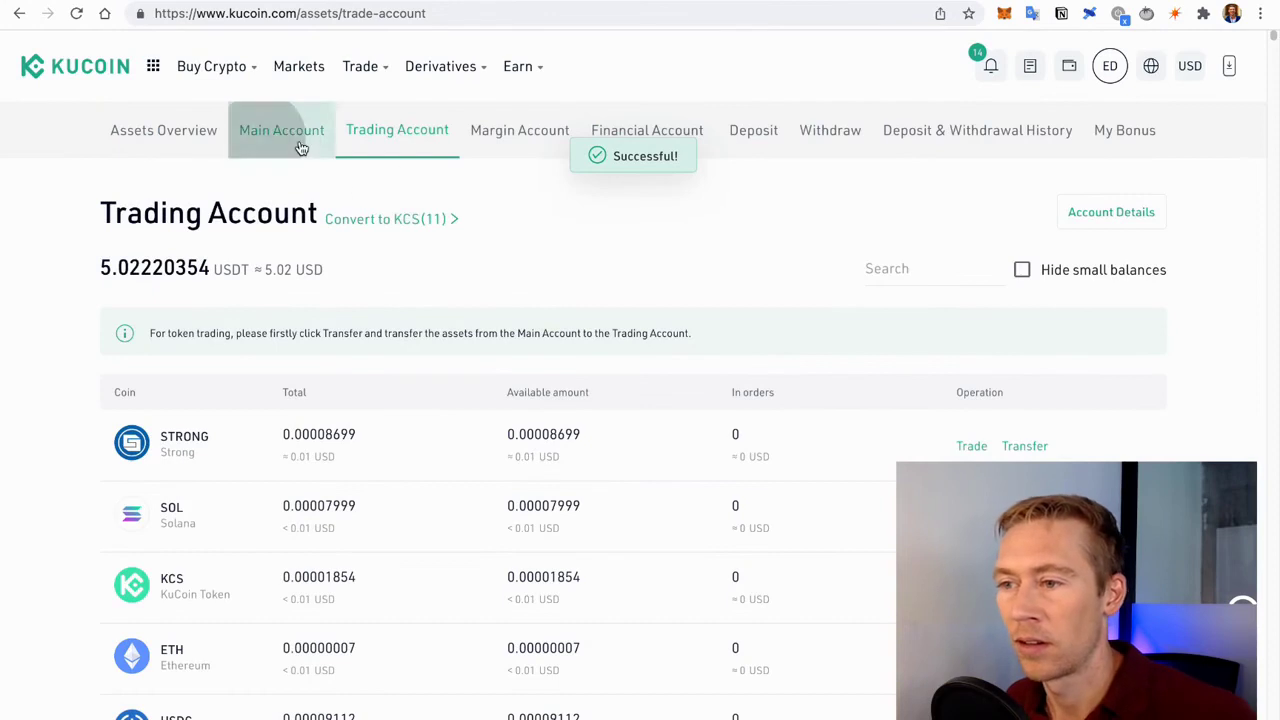
- View the Main Account balances, copy the Terra address from the wallet popup, and dismiss it
left_click(297, 140)
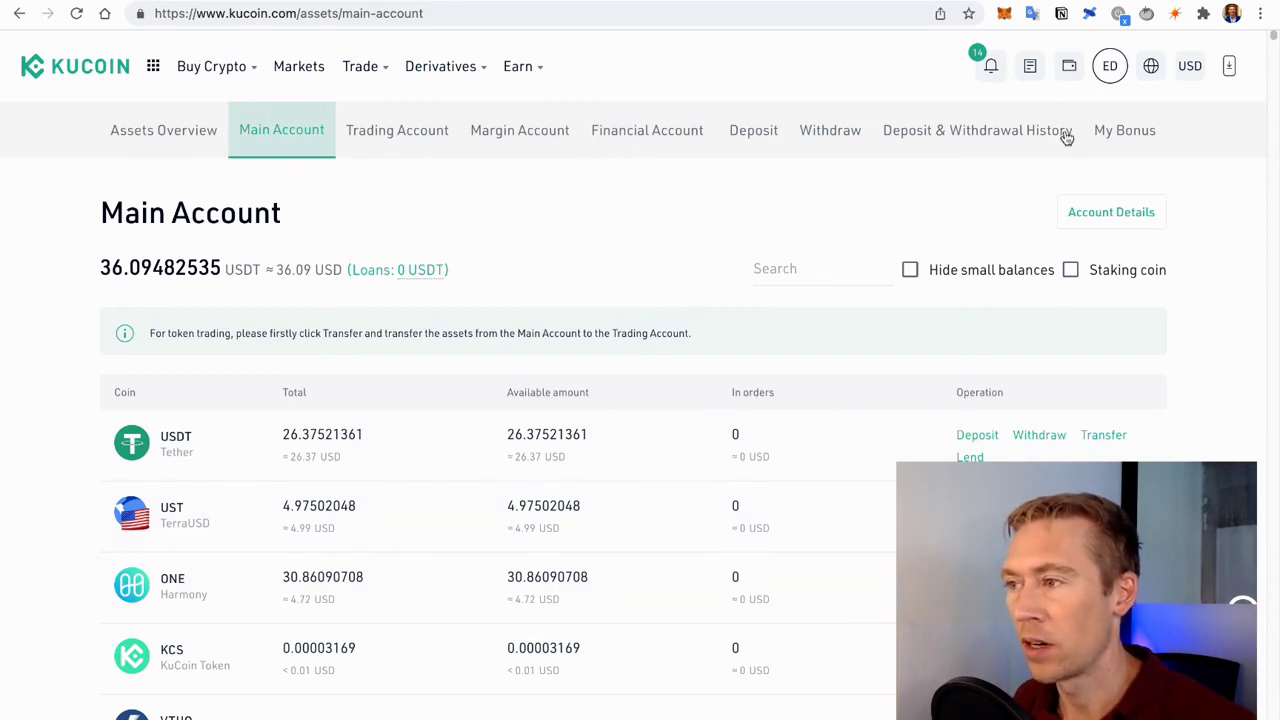
left_click(1090, 14)
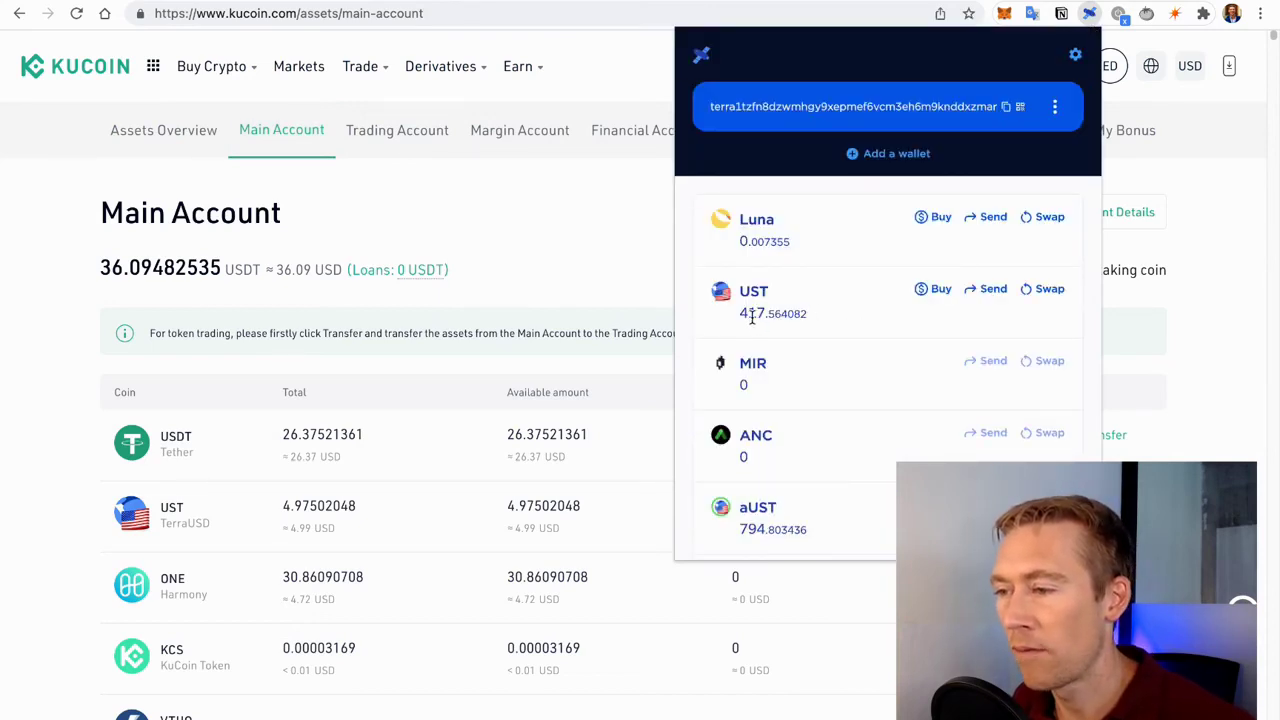
left_click(1008, 107)
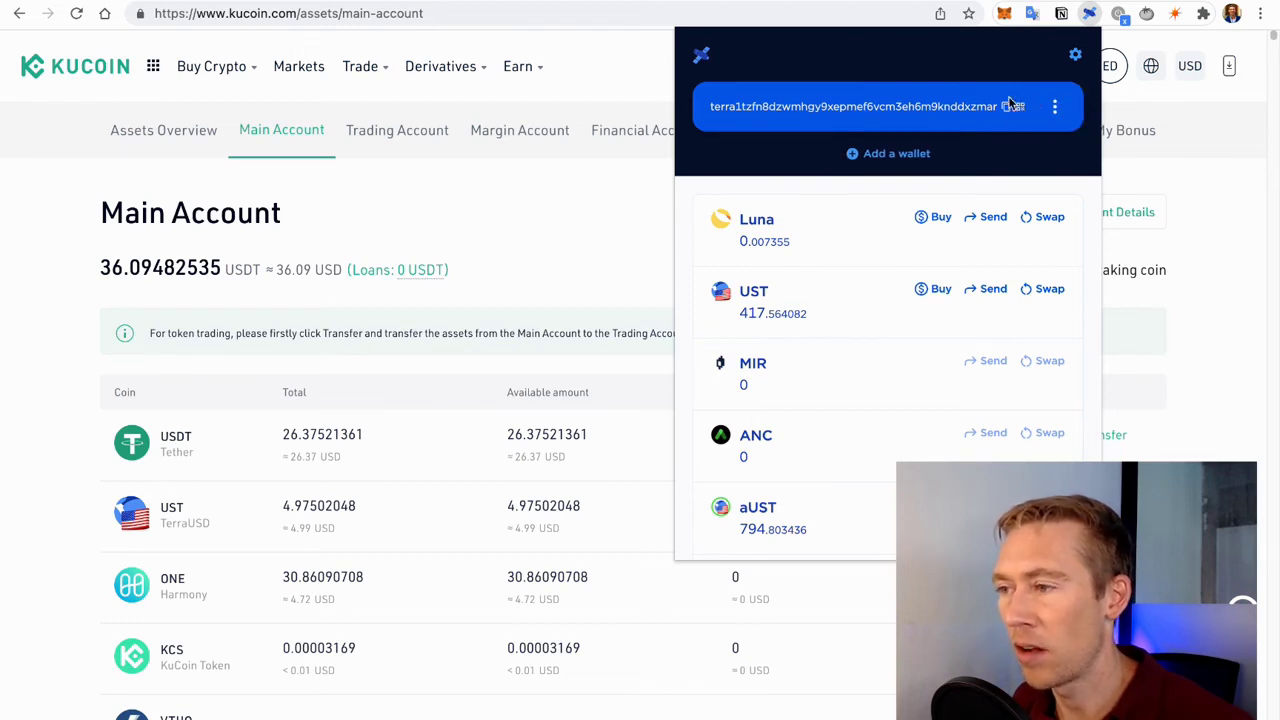
left_click(614, 71)
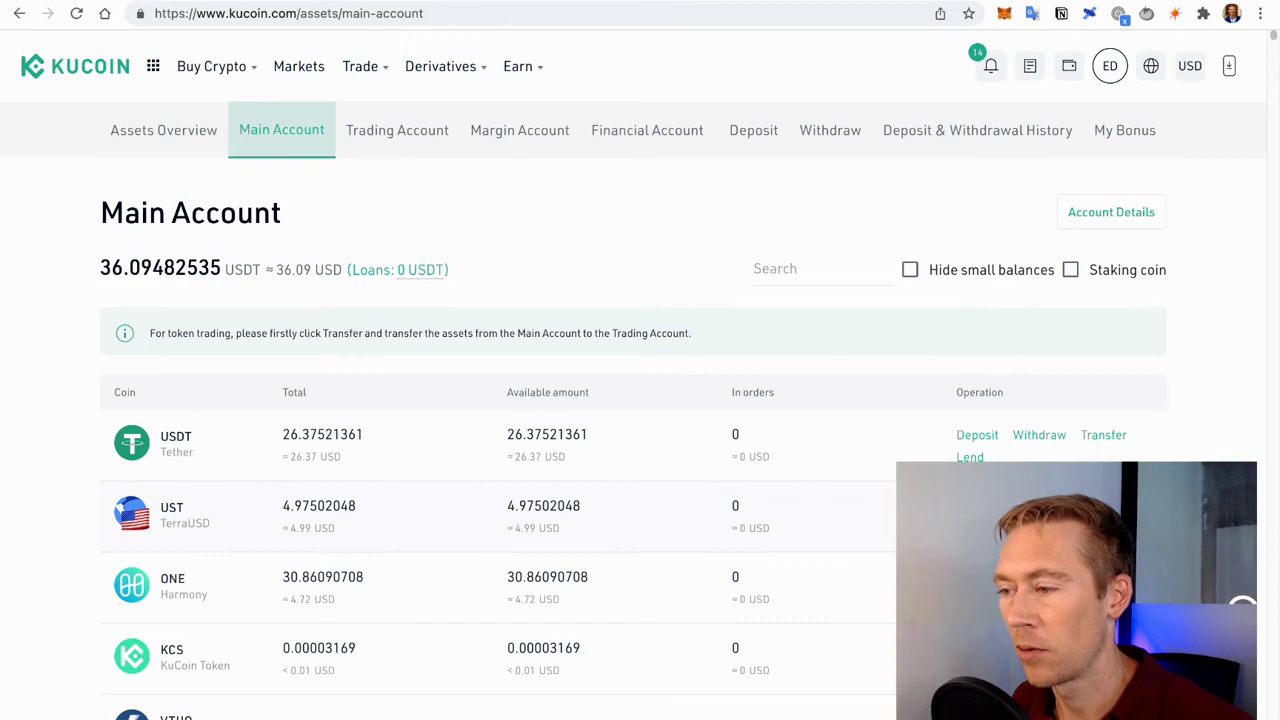
- Open the UST withdrawal form and check the saved withdrawal addresses list
left_click(1039, 506)
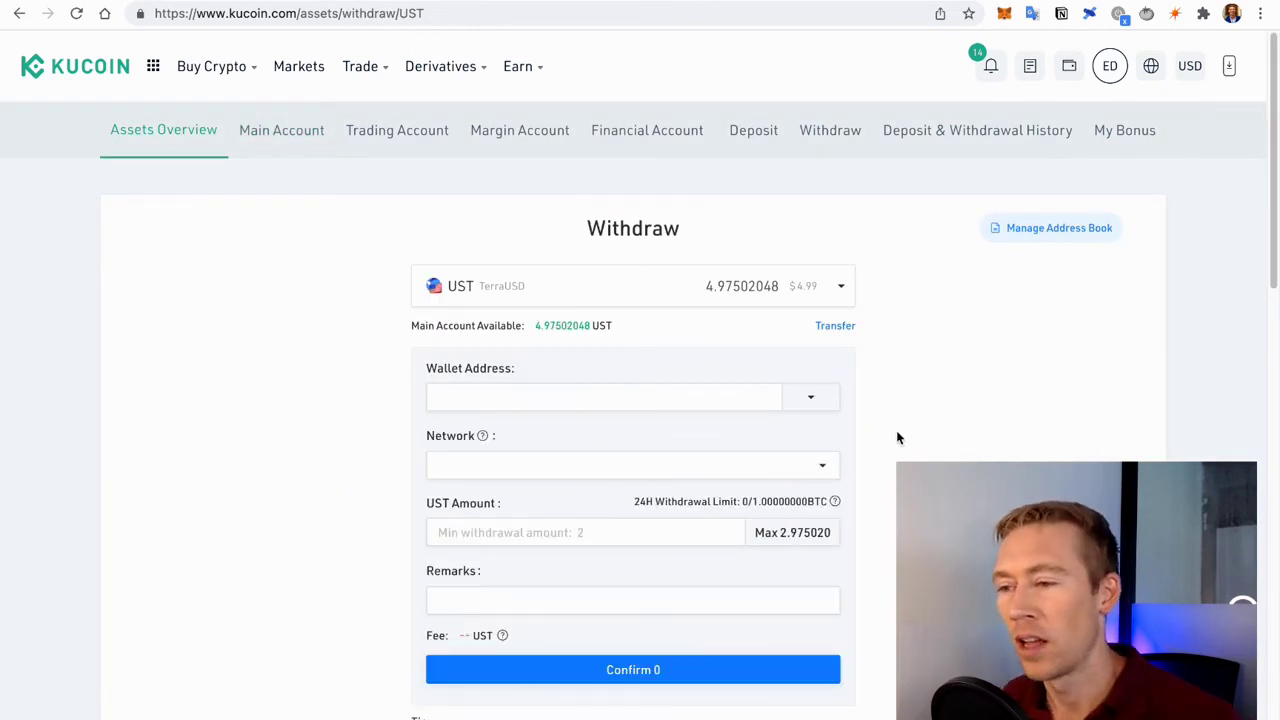
left_click(819, 402)
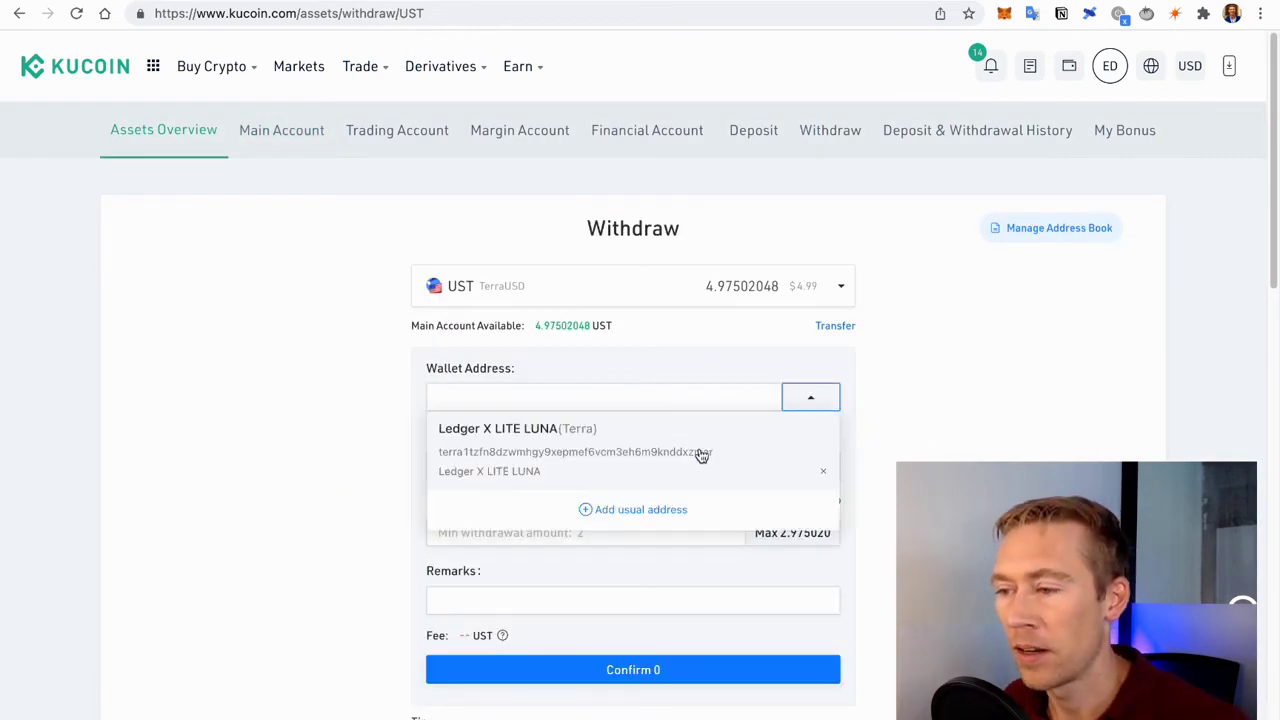
left_click(1123, 437)
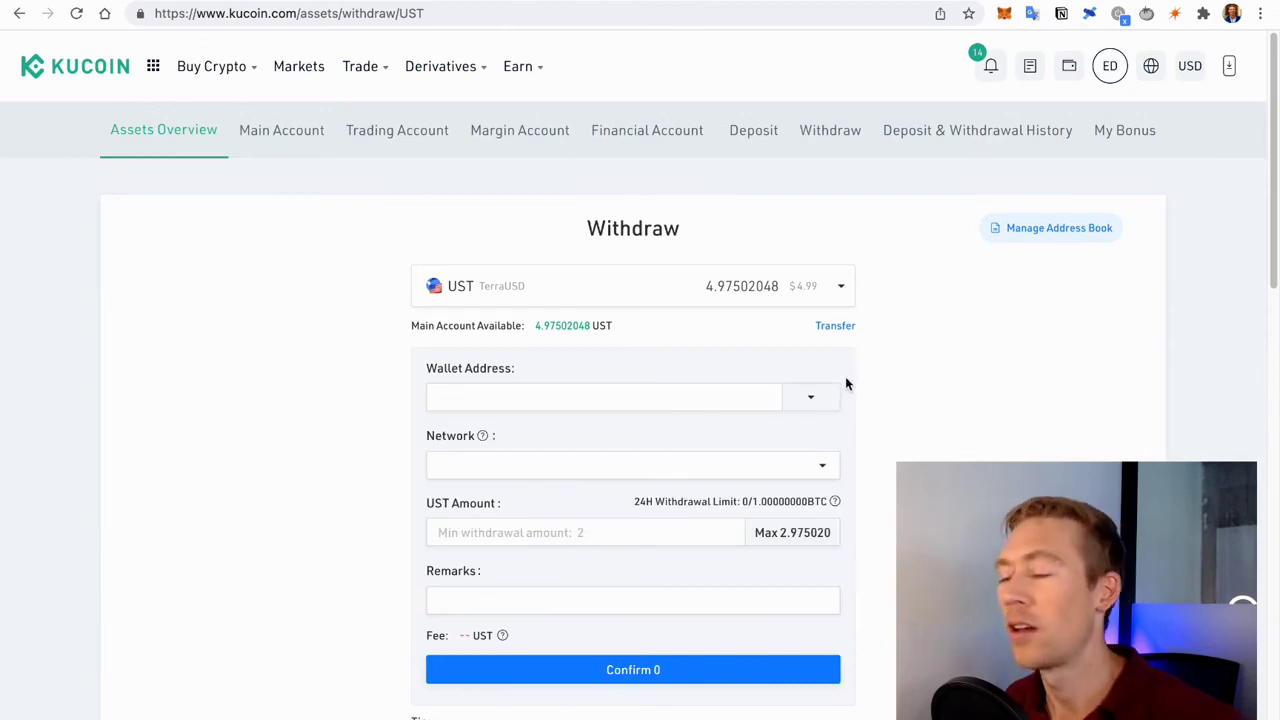
- Draft a new address with the pasted Terra address, LUNA network, remark 'Ledgersxxx', then cancel it
left_click(803, 410)
left_click(672, 502)
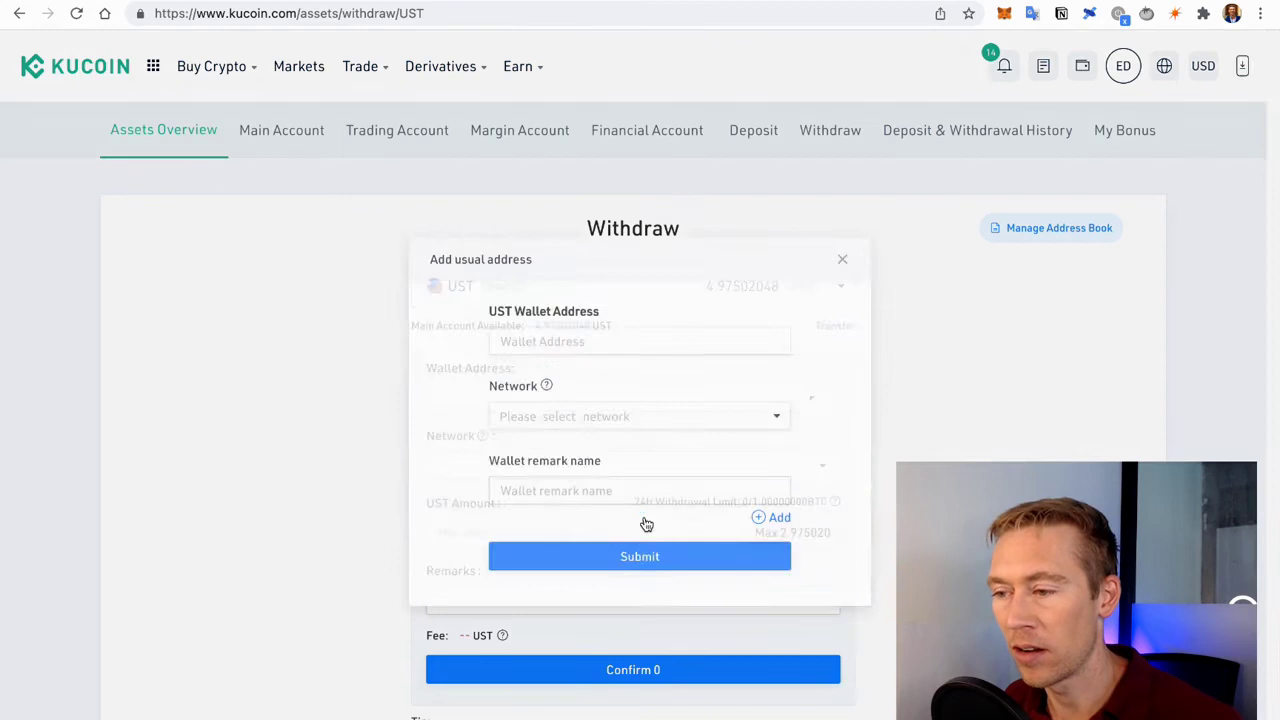
left_click(646, 305)
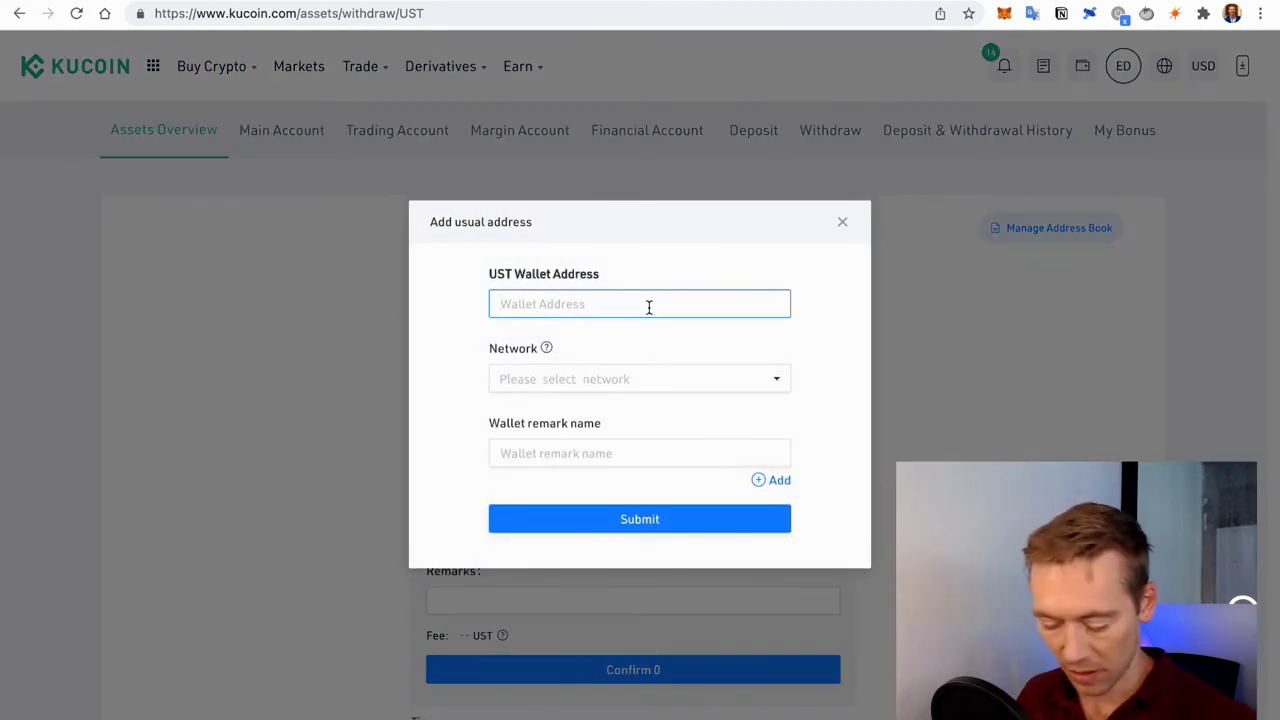
key("ctrl+v")
left_click(625, 378)
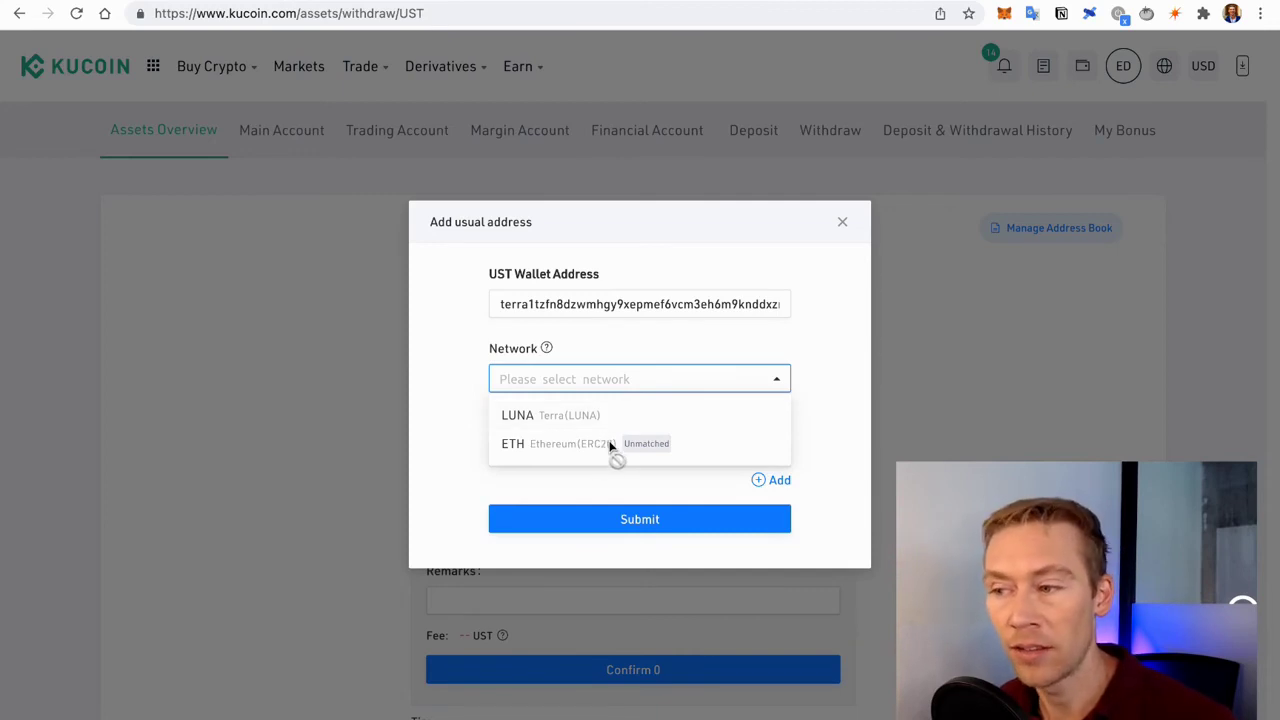
left_click(640, 415)
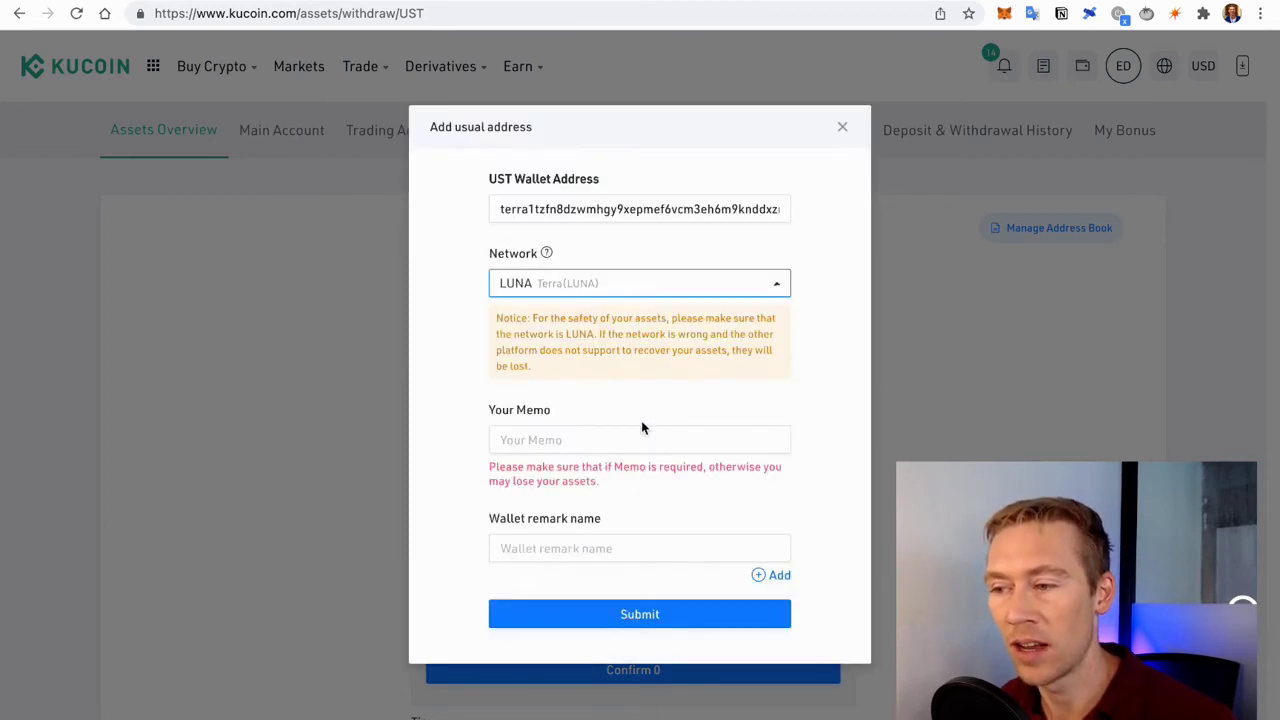
left_click(614, 437)
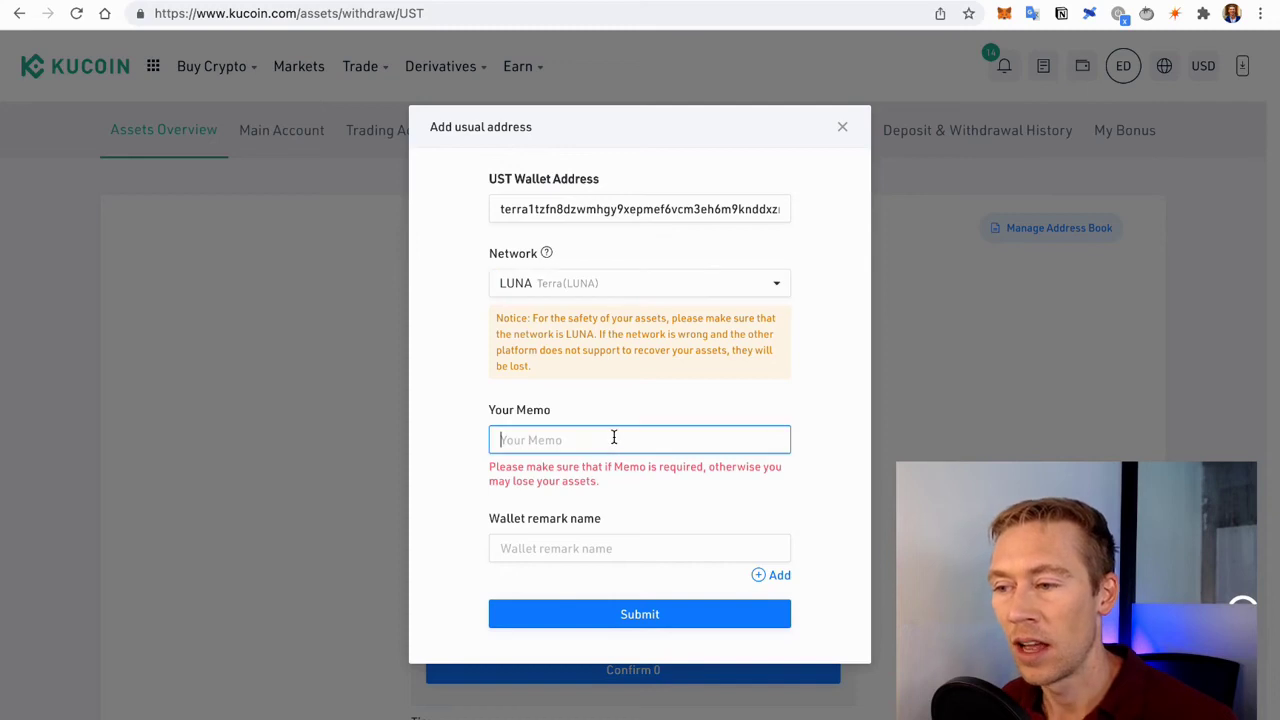
left_click(618, 549)
type("Le")
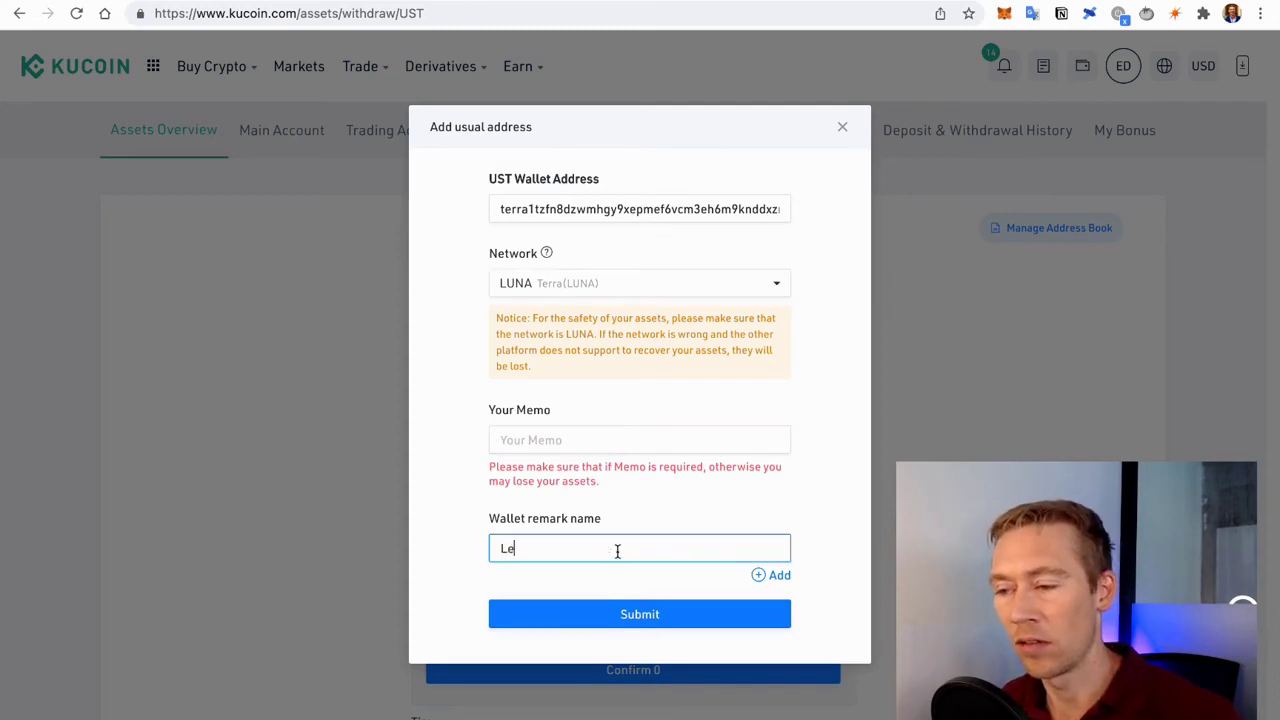
type("dgersxxx")
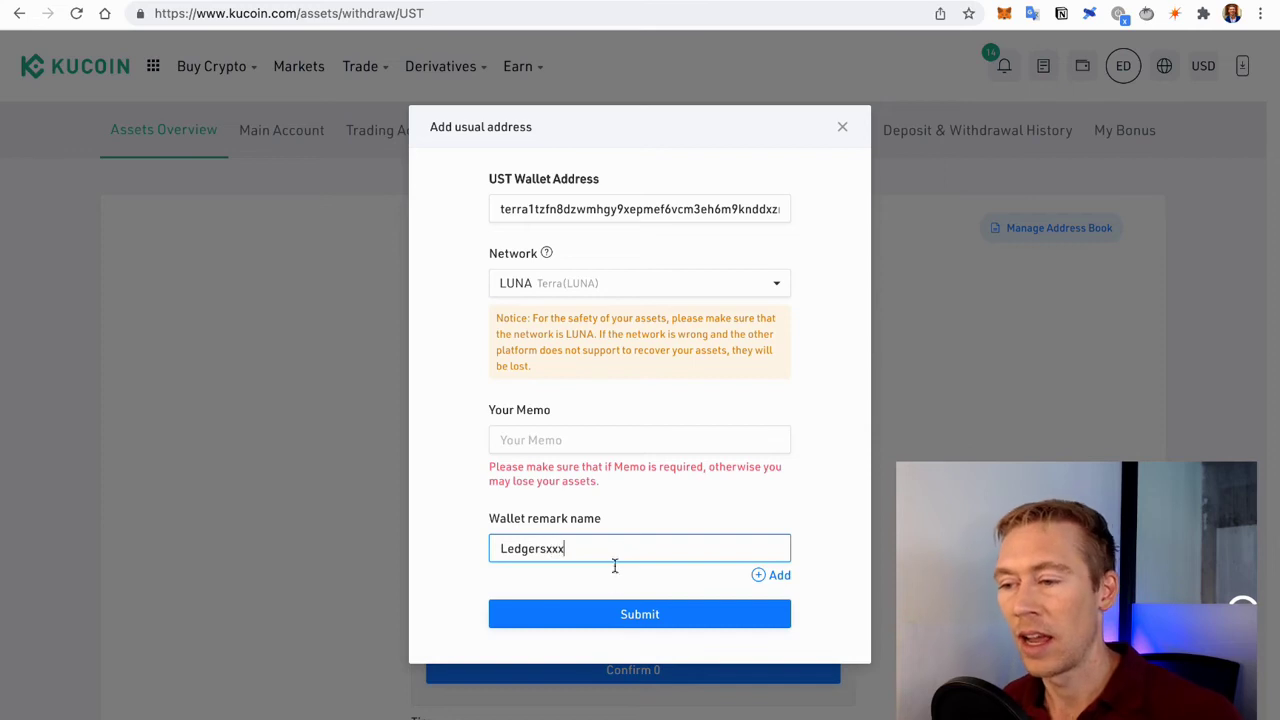
left_click(840, 133)
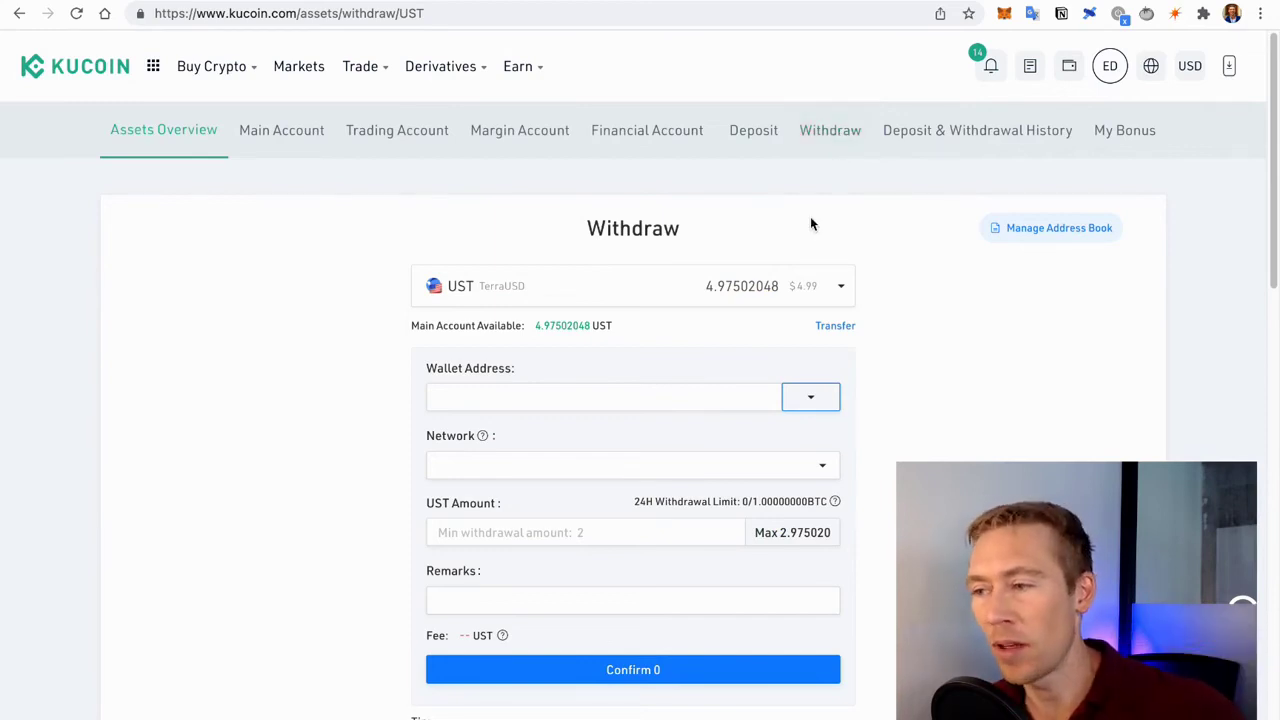
- Choose the saved Ledger X LITE LUNA address and fill in the maximum 2.975020 UST
left_click(797, 404)
left_click(675, 460)
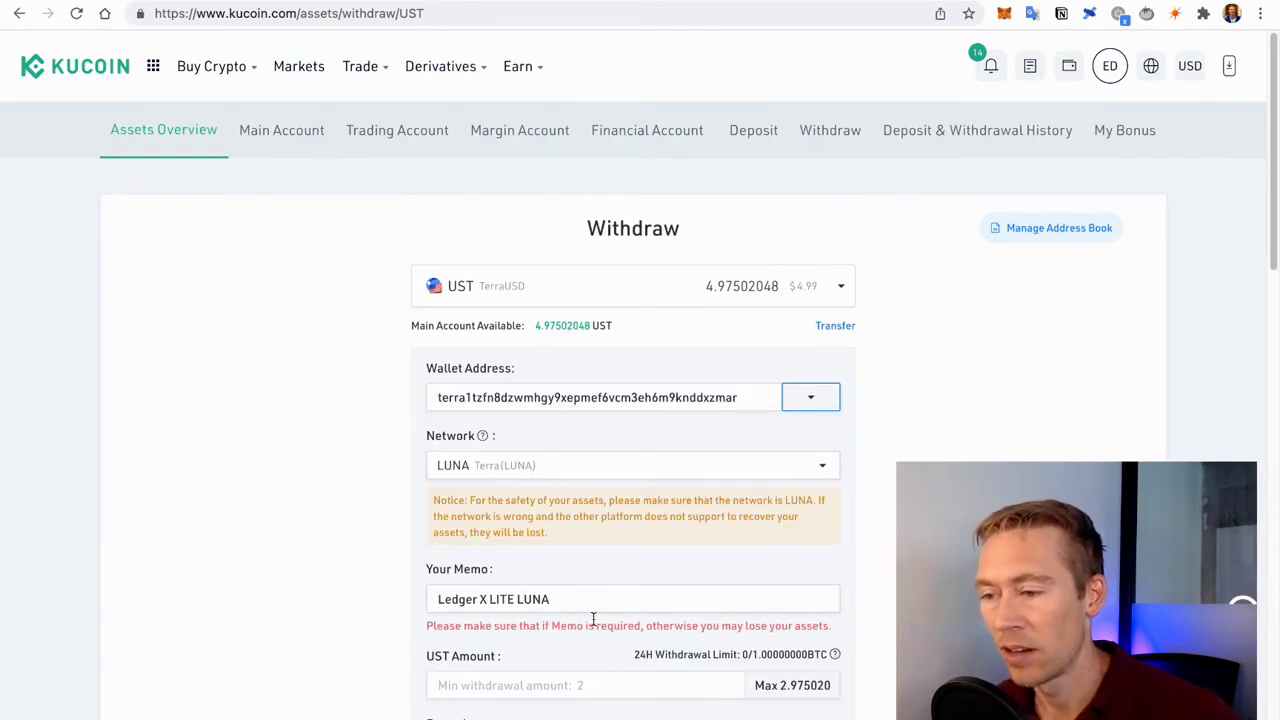
scroll(593, 620, "down", 1)
left_click(637, 648)
left_click(793, 652)
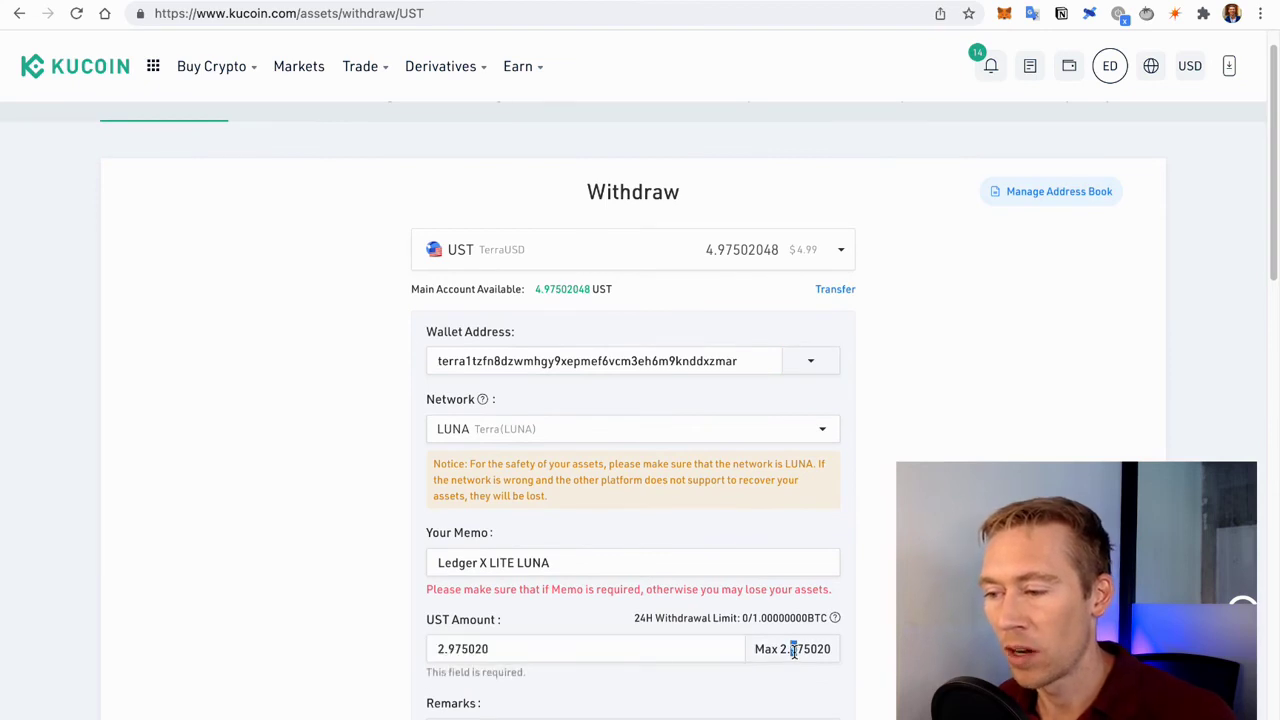
scroll(650, 600, "down", 4)
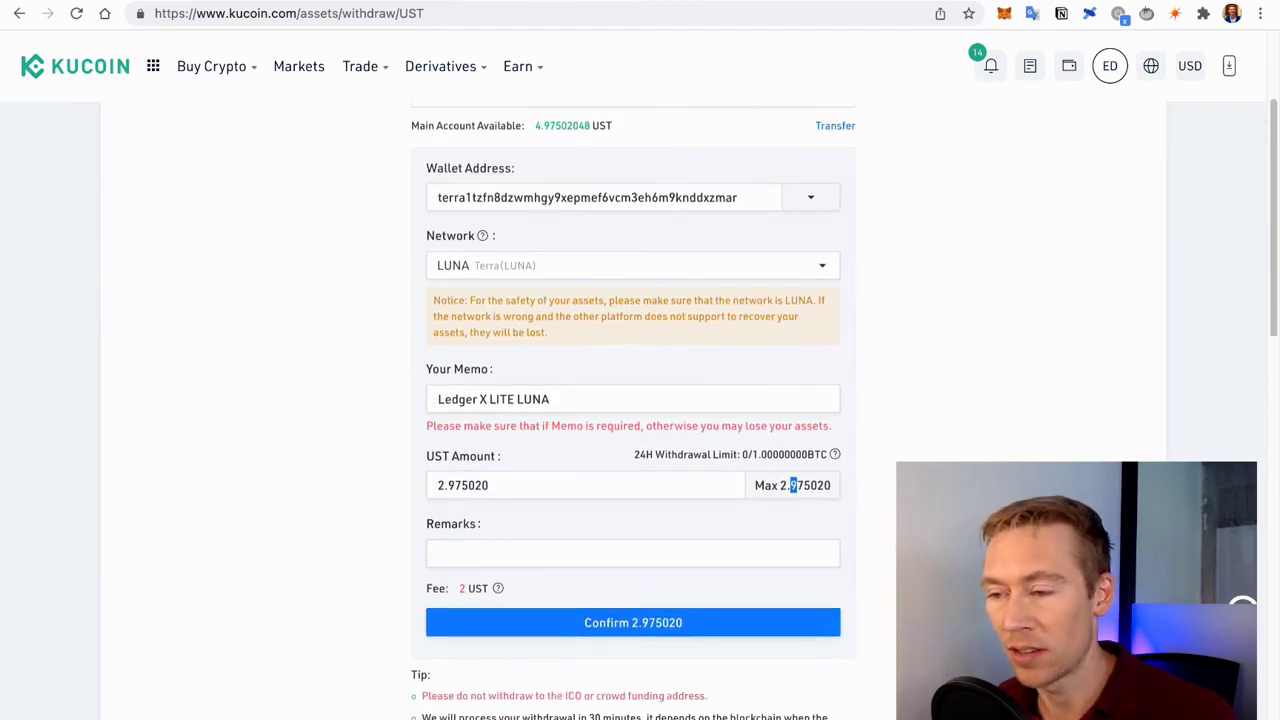
- Add the withdrawal remark, confirm, and enter the trading password
left_click(642, 550)
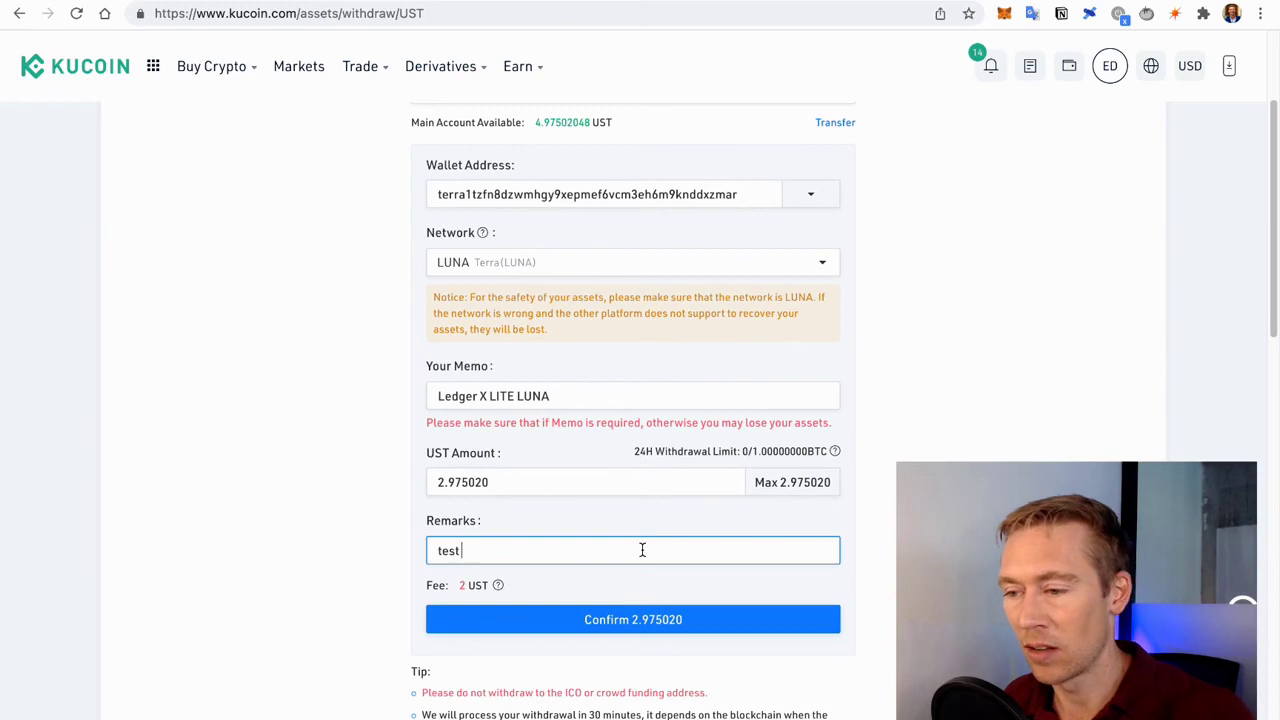
left_click(644, 630)
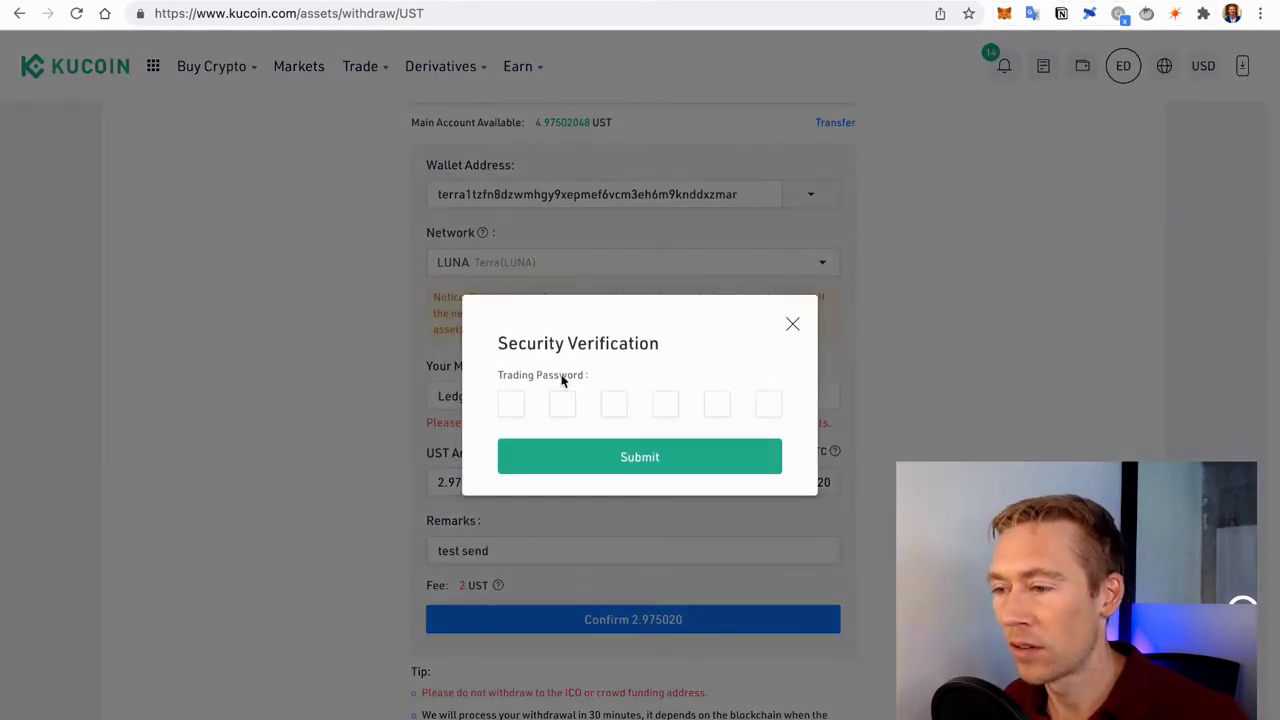
left_click(512, 402)
type("***")
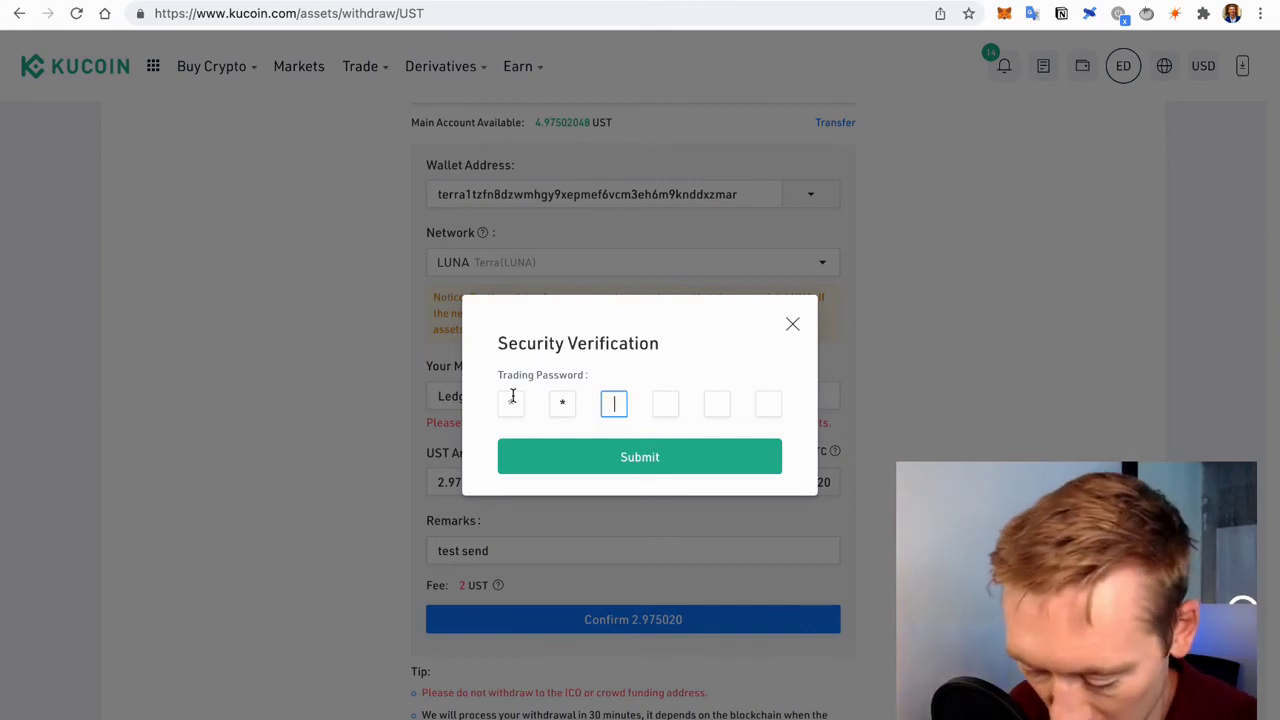
type("***")
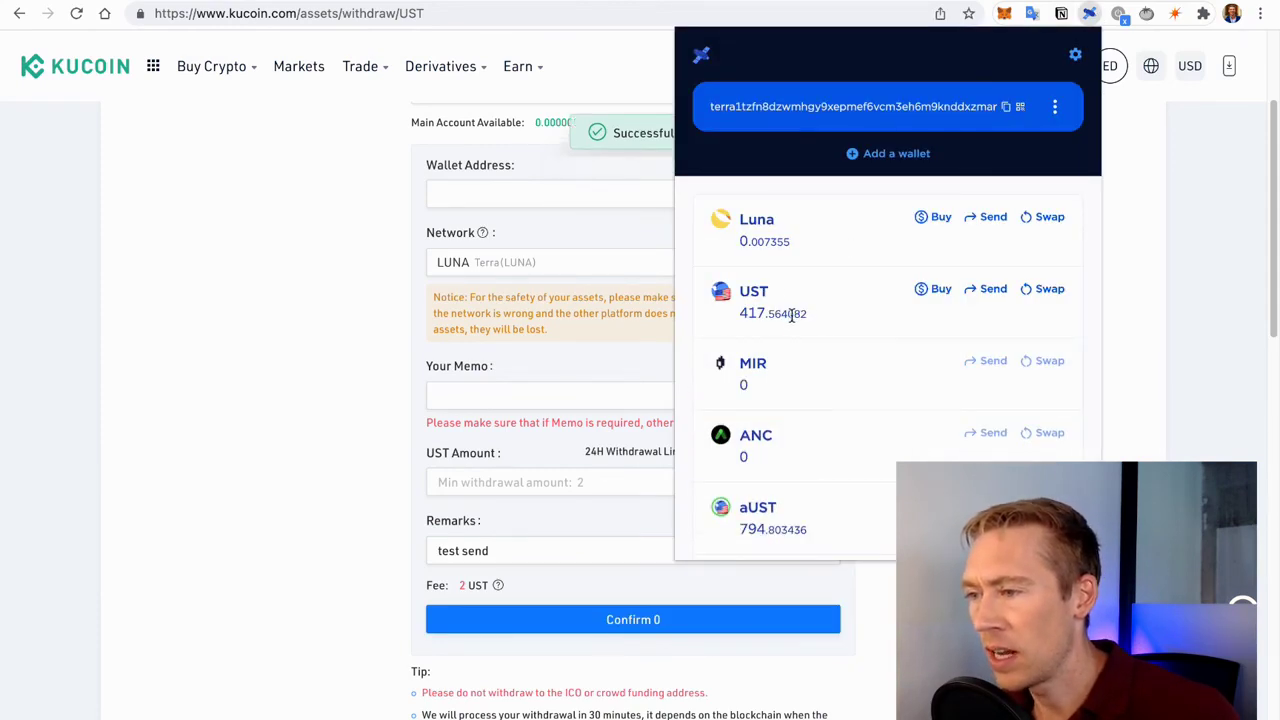
- Close the wallet popup and check the withdrawal history for the completed 2.975020 UST withdrawal
left_click(1189, 321)
scroll(598, 496, "down", 5)
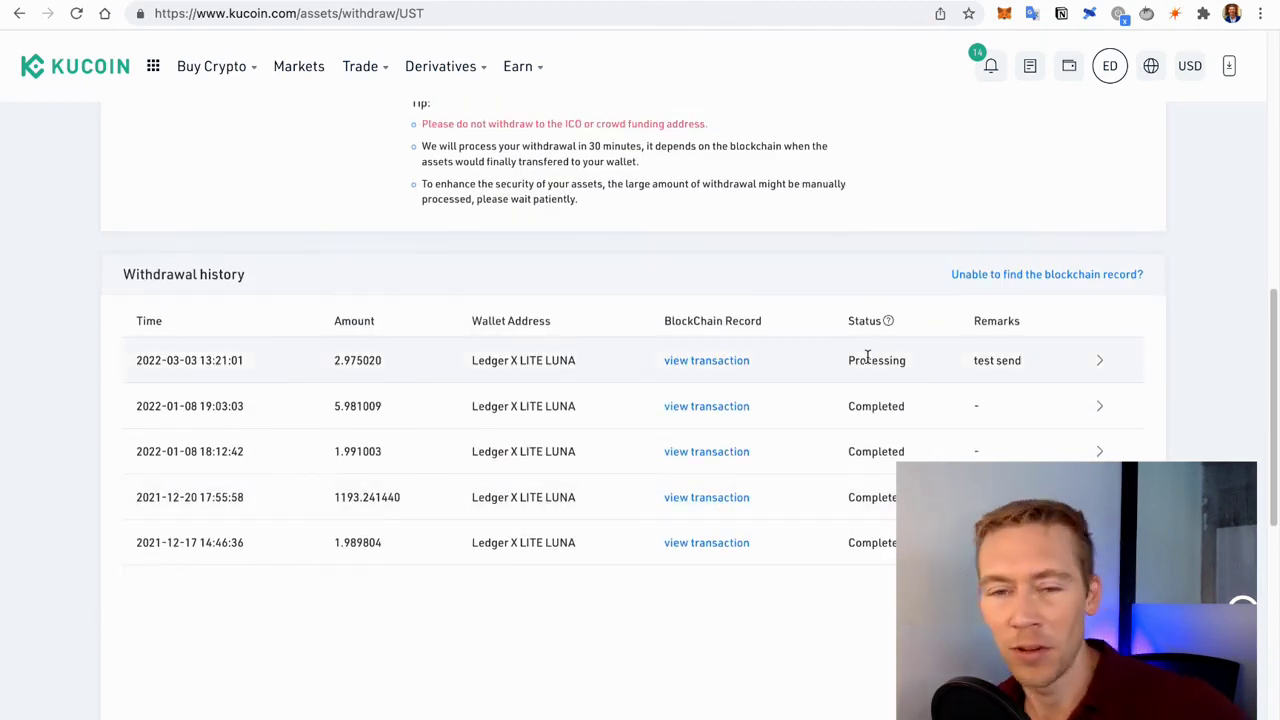
scroll(850, 380, "up", 3)
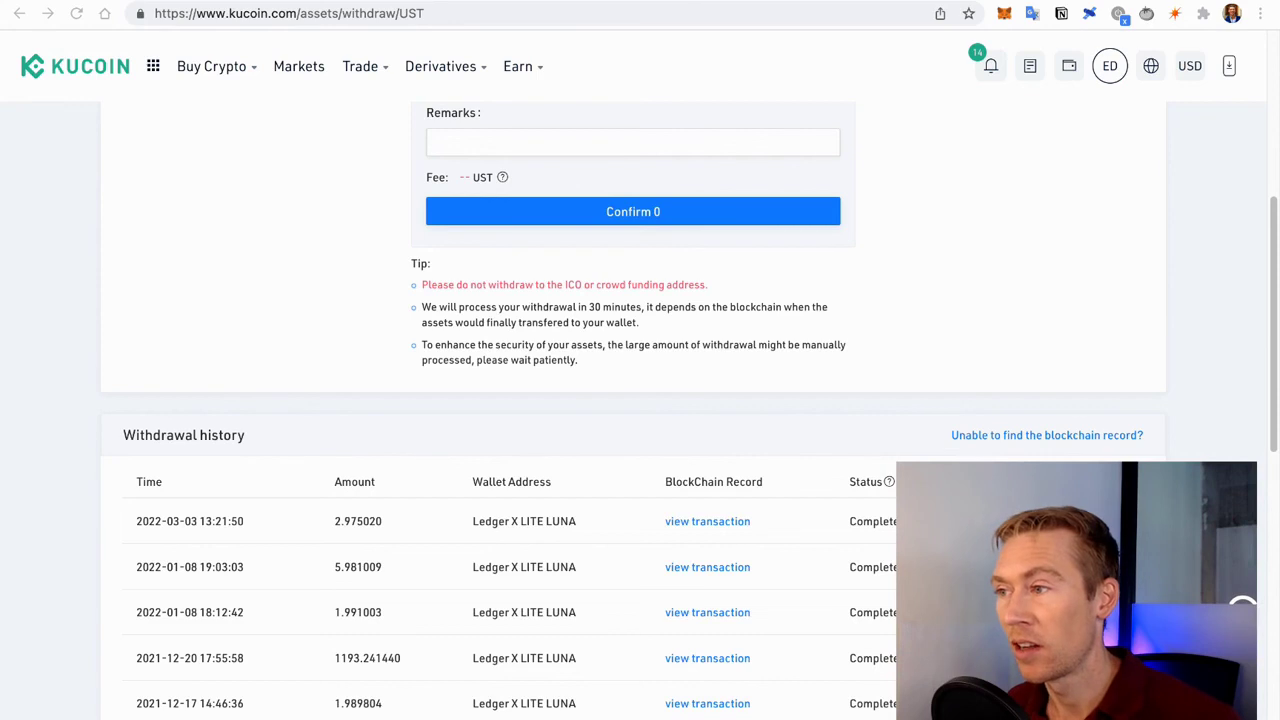
- Open the Terra Station wallet popup from the toolbar to check the UST balance
left_click(1090, 15)
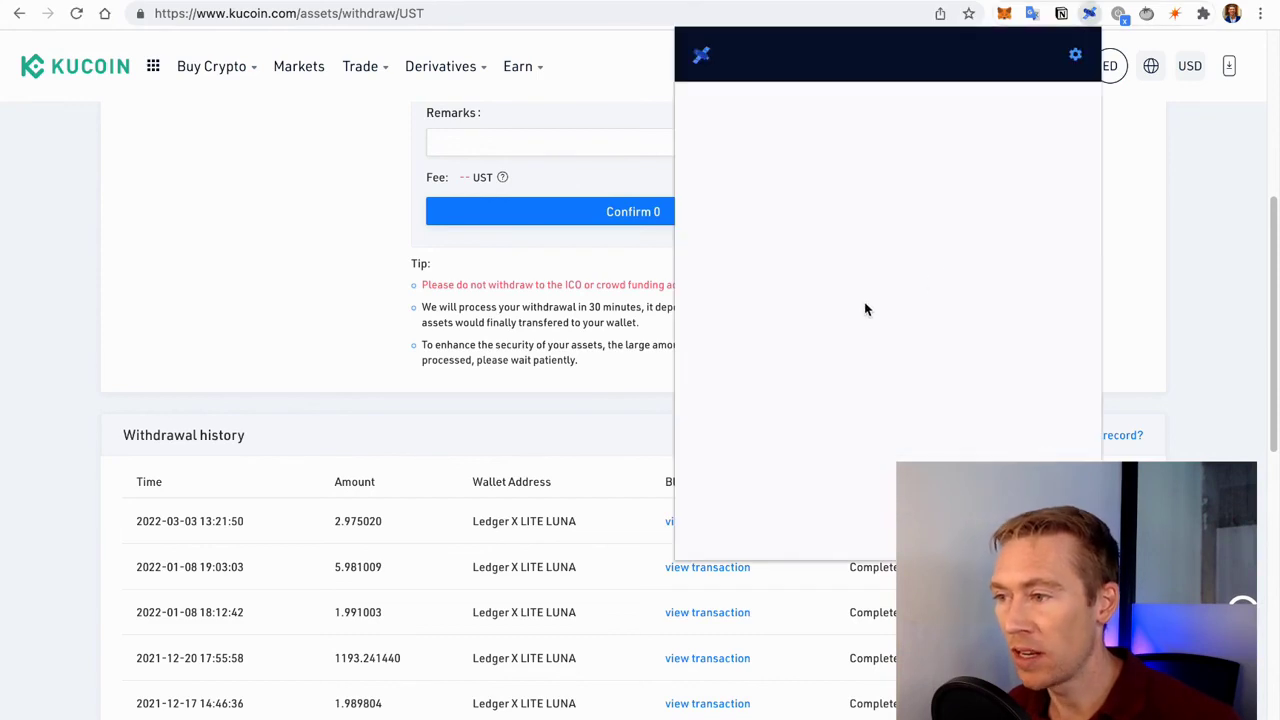